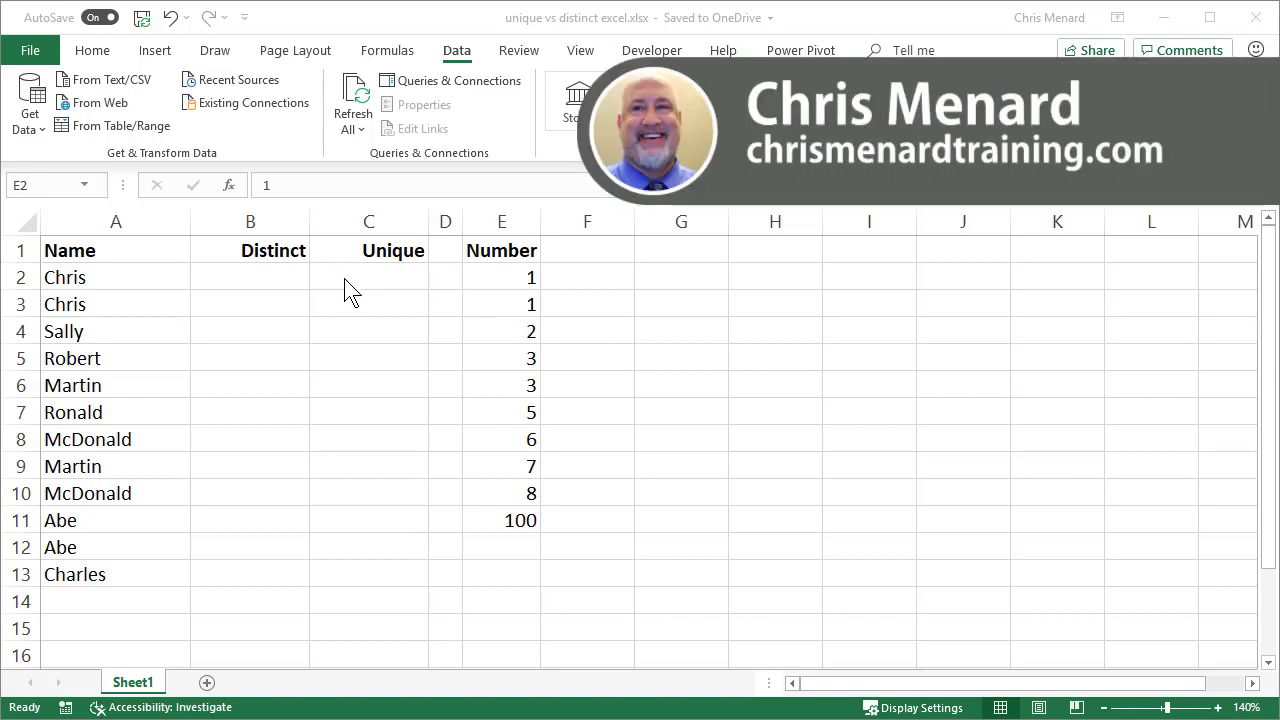
List the distinct numbers from E2:E11 in F2 with a UNIQUE formula, and inspect the formula in the spilled cells below
click(480, 285)
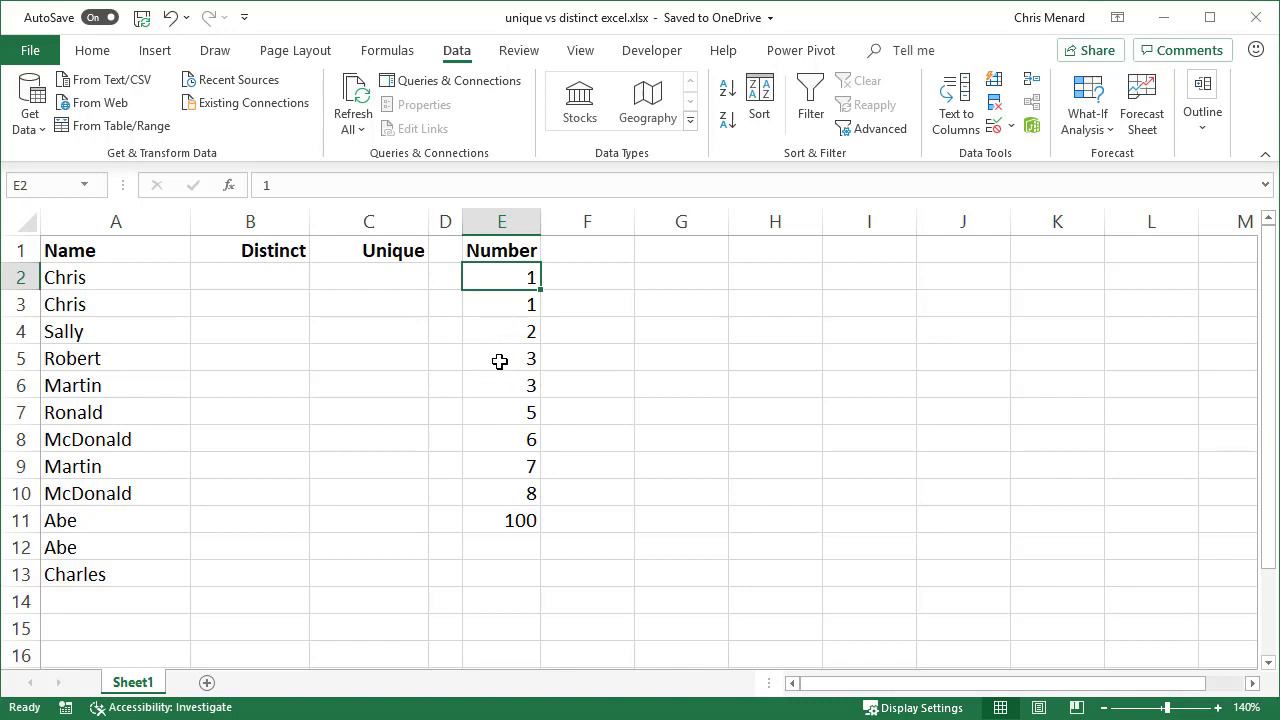
click(604, 281)
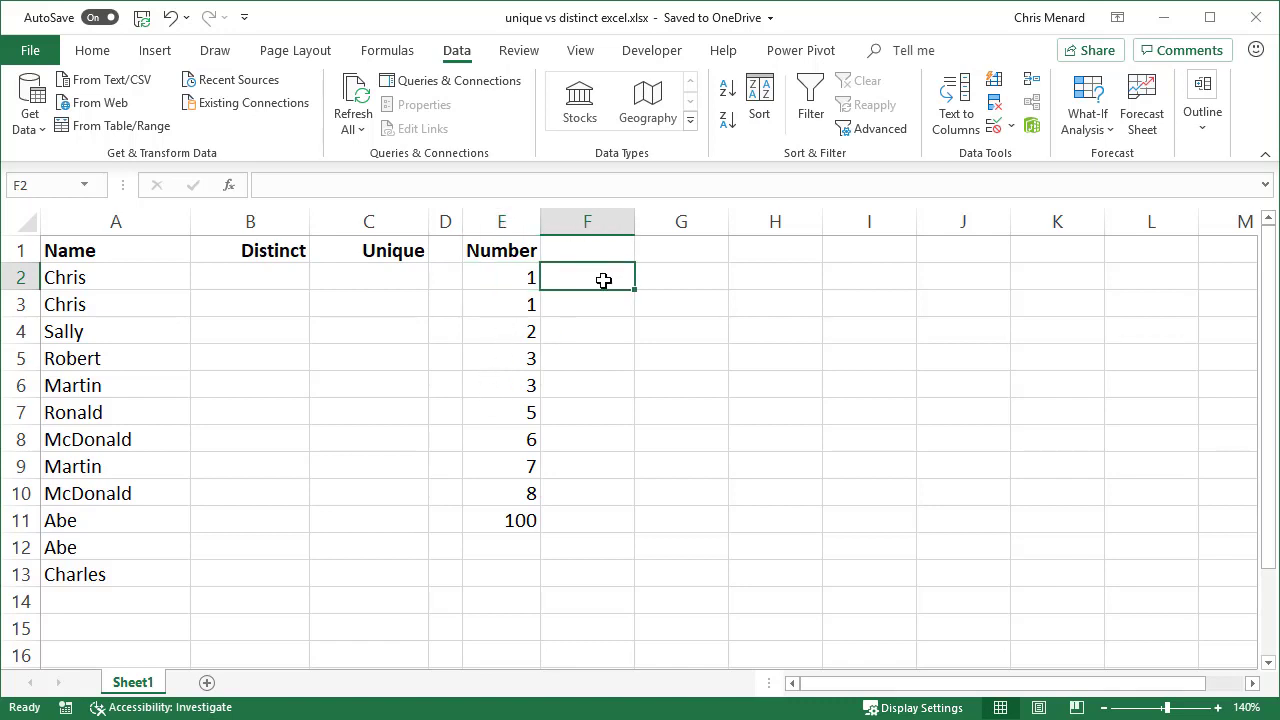
text(=uniq)
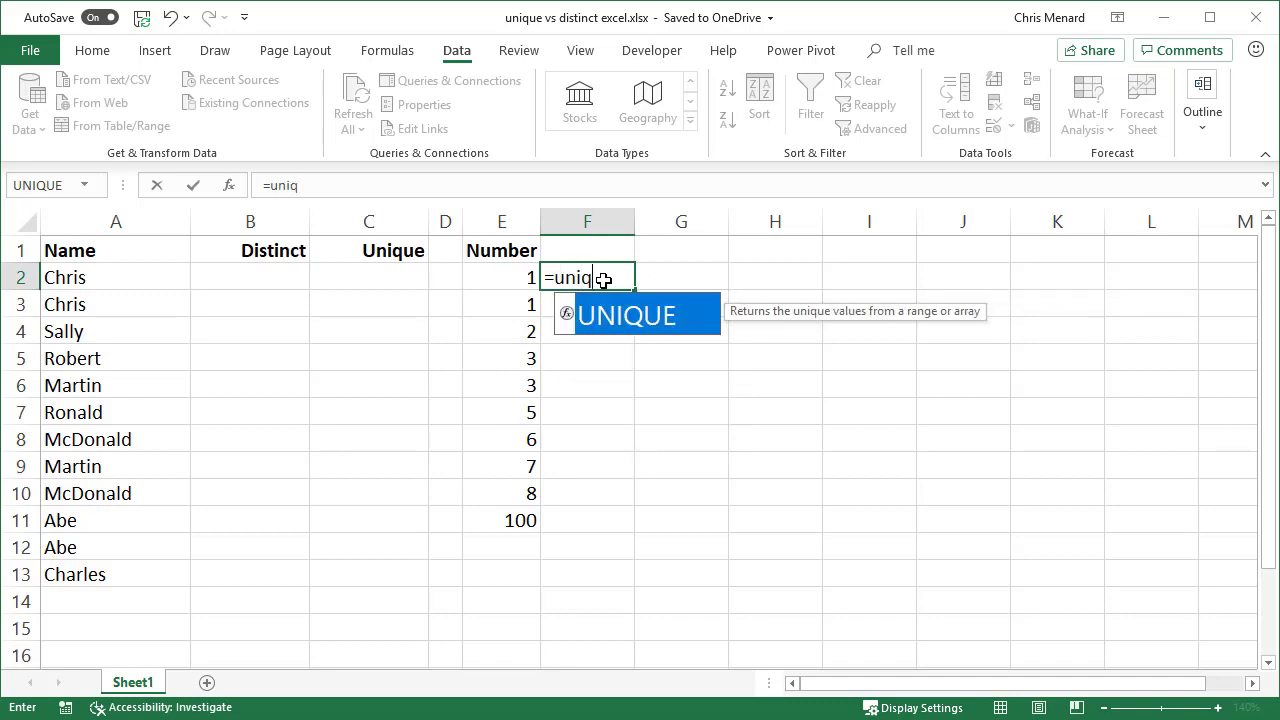
key(Tab)
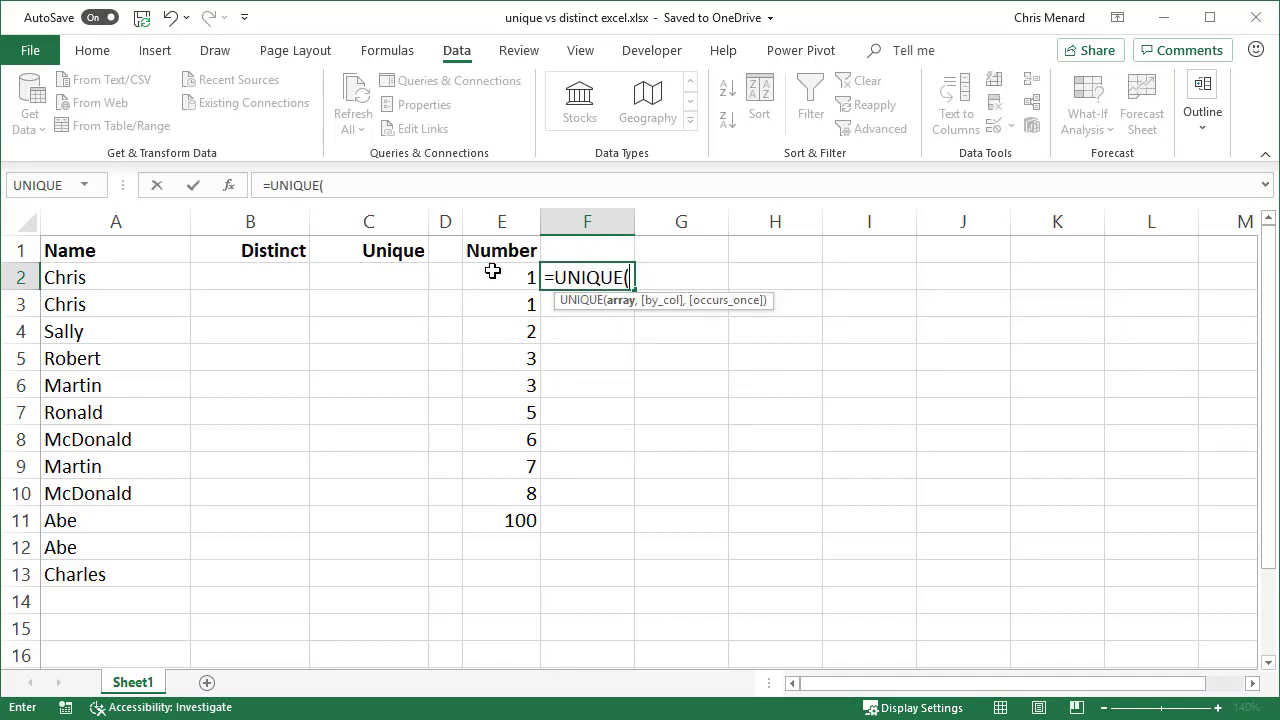
drag(491, 275, 499, 513)
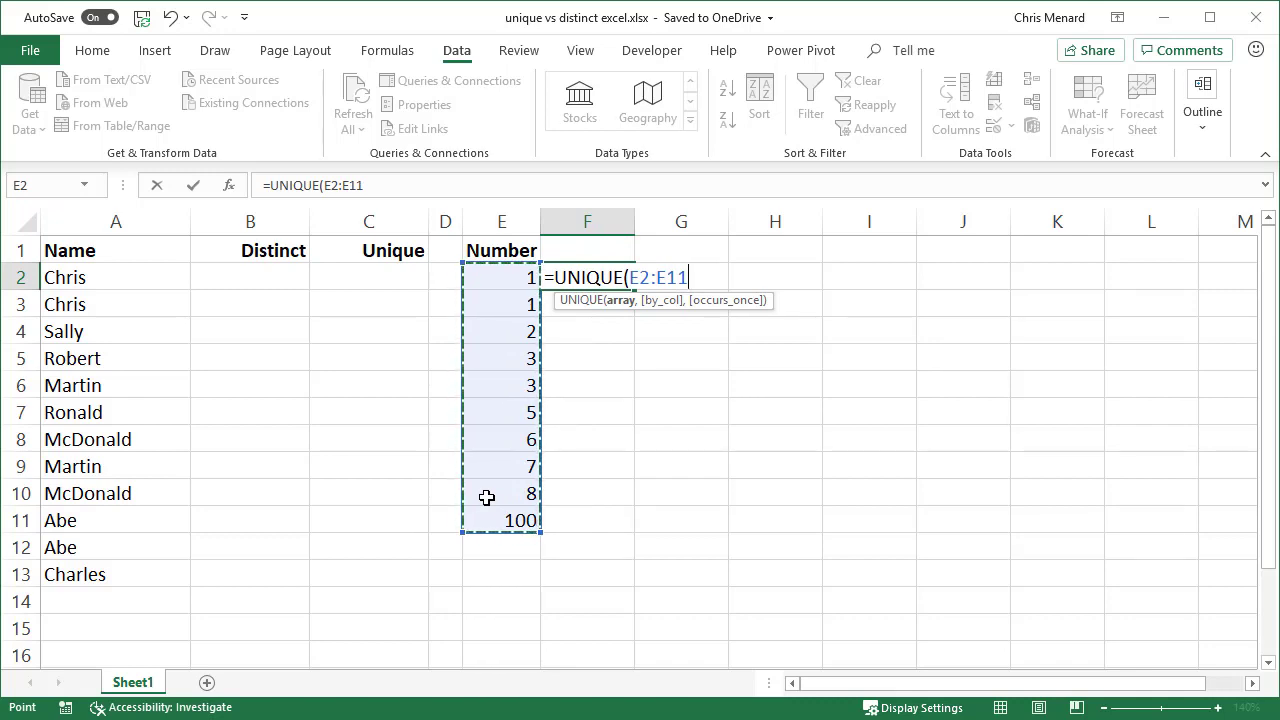
key(Return)
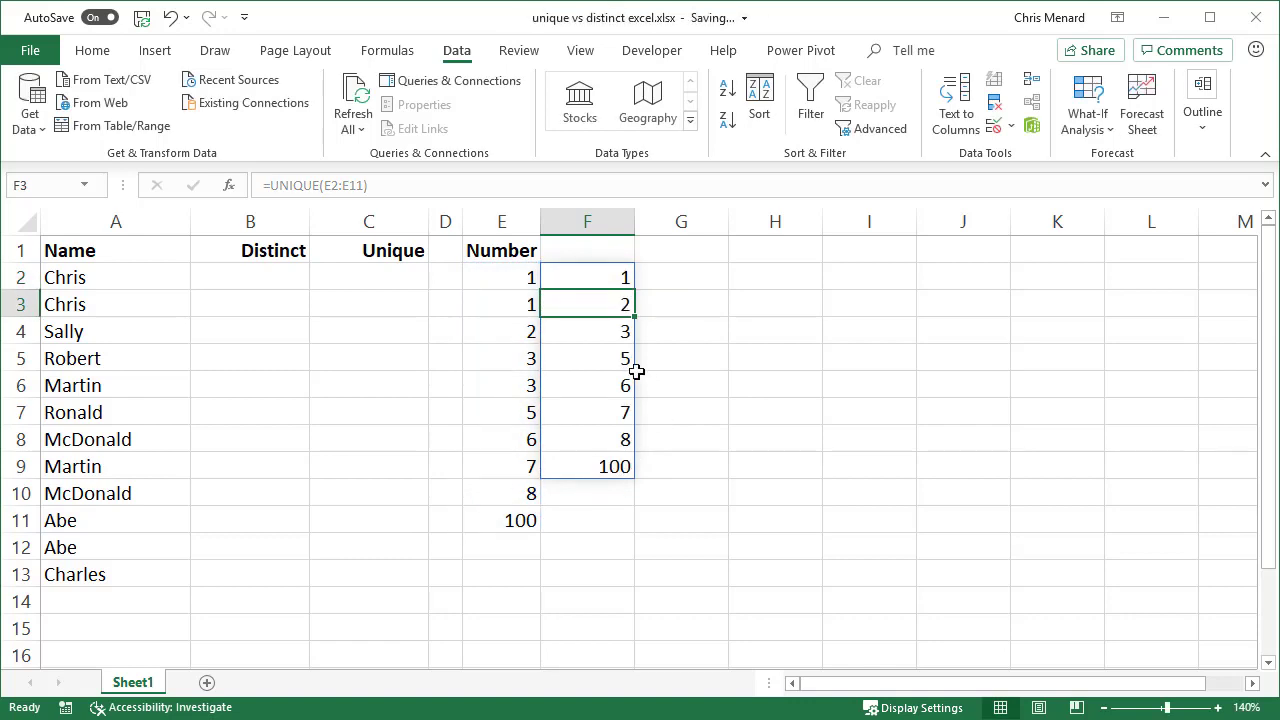
click(592, 275)
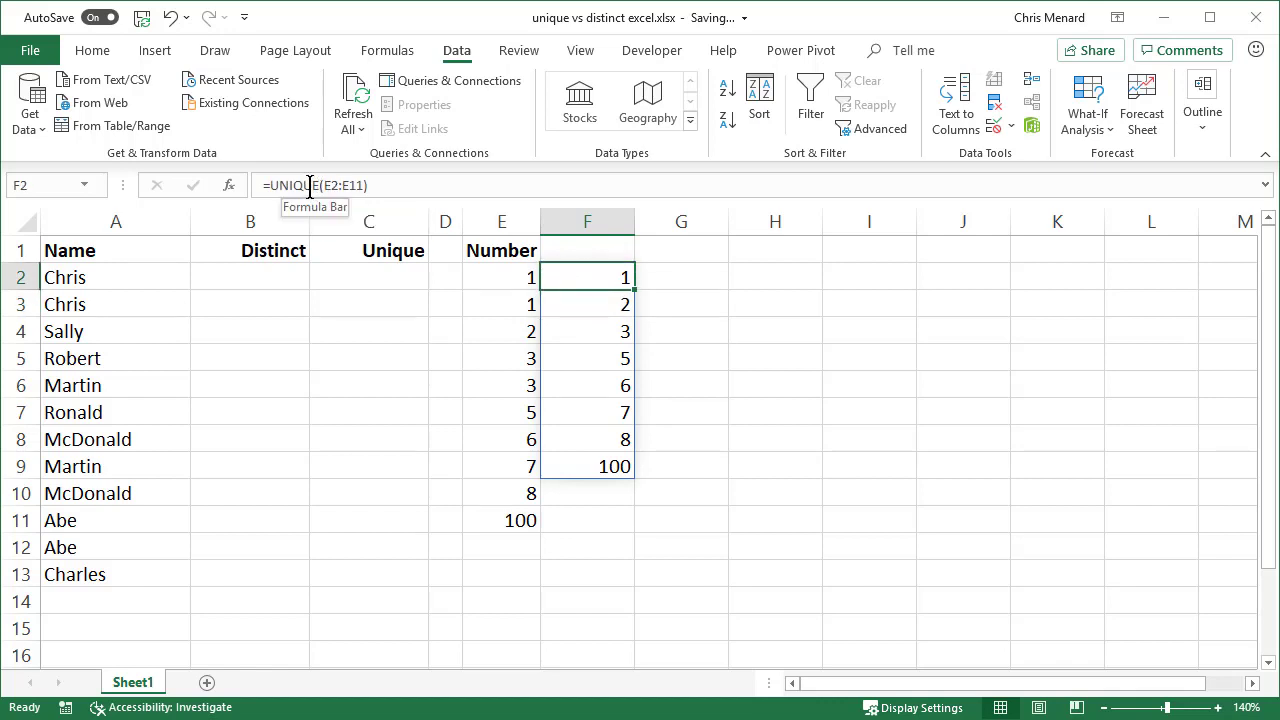
click(580, 304)
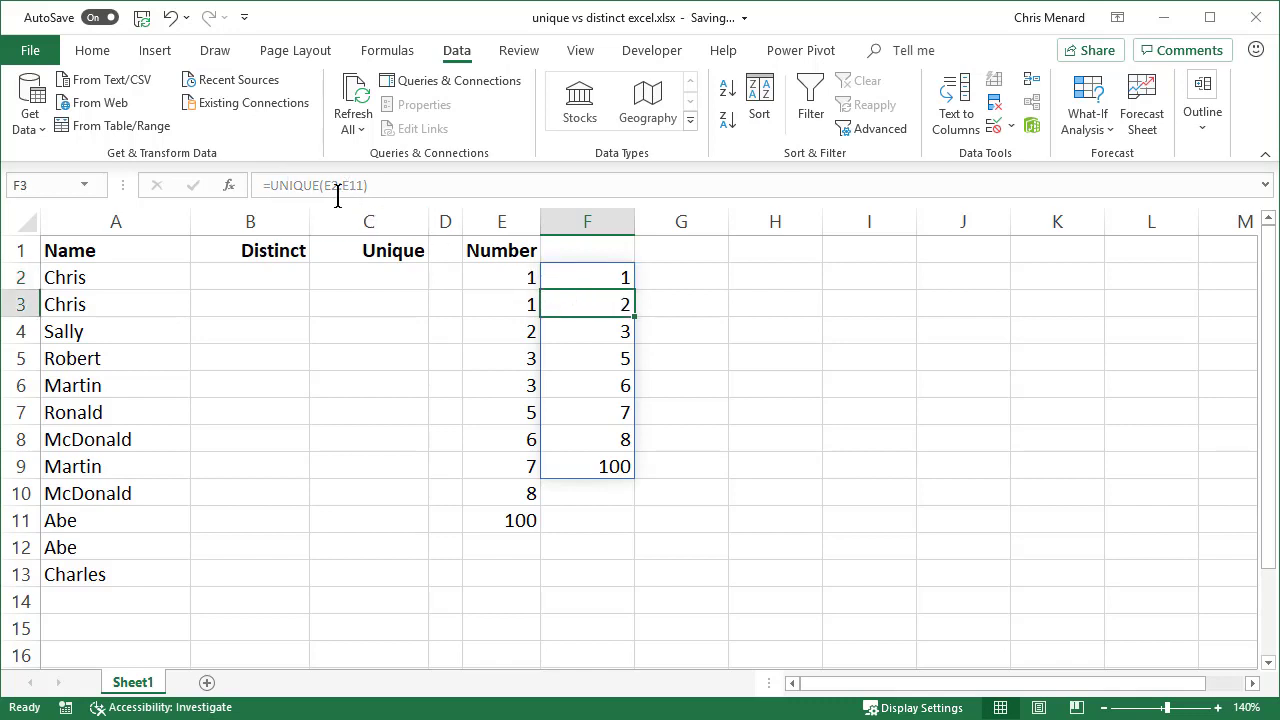
click(589, 333)
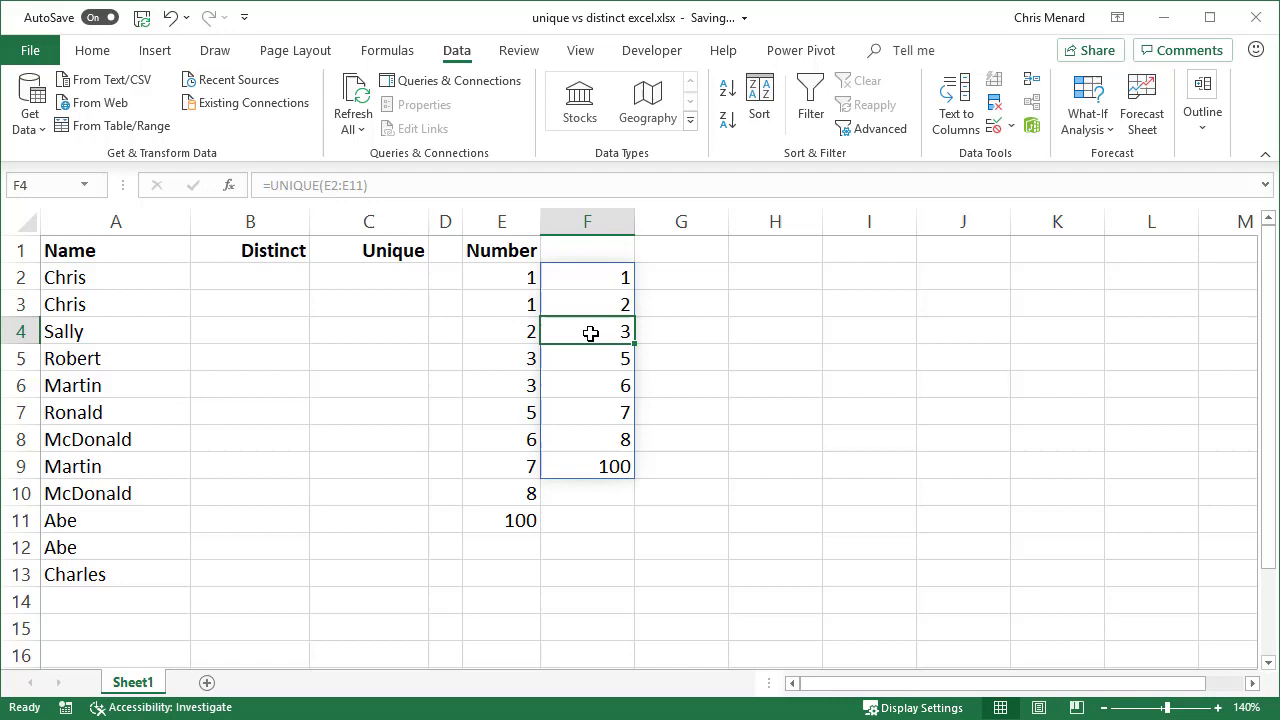
click(590, 284)
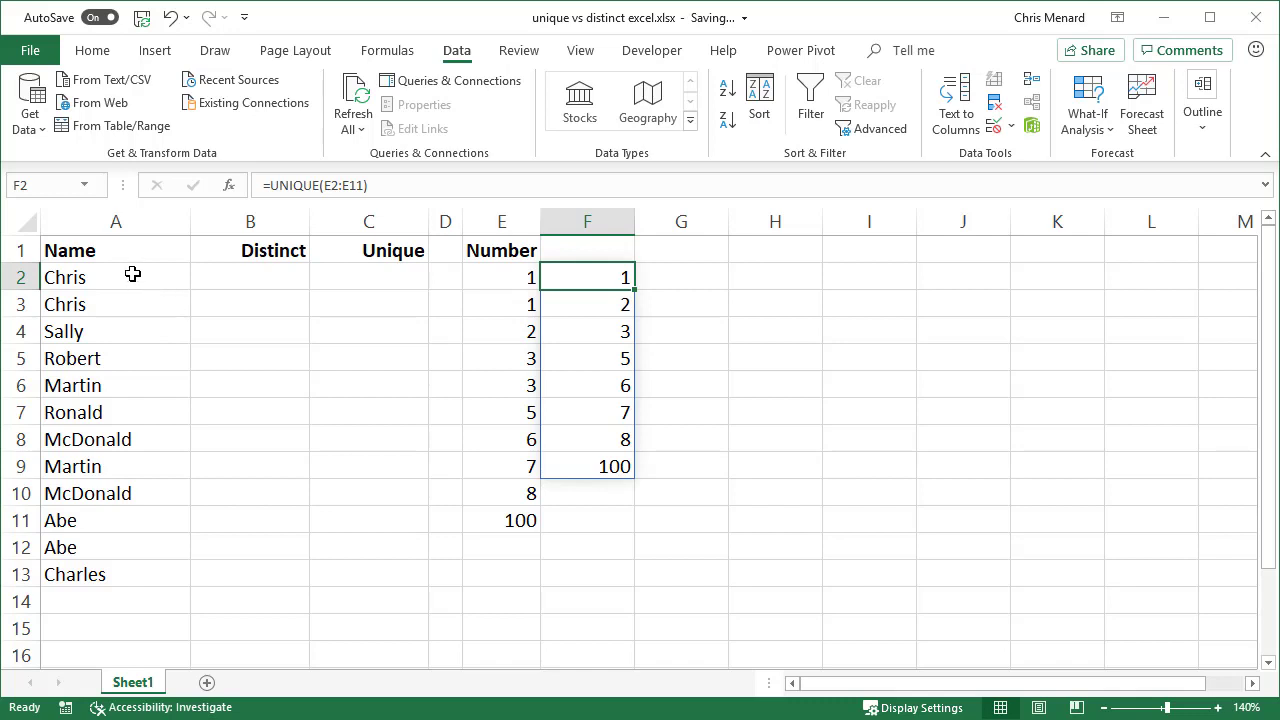
Copy the Name column in A1:A13 and paste it at H1
drag(130, 256, 123, 577)
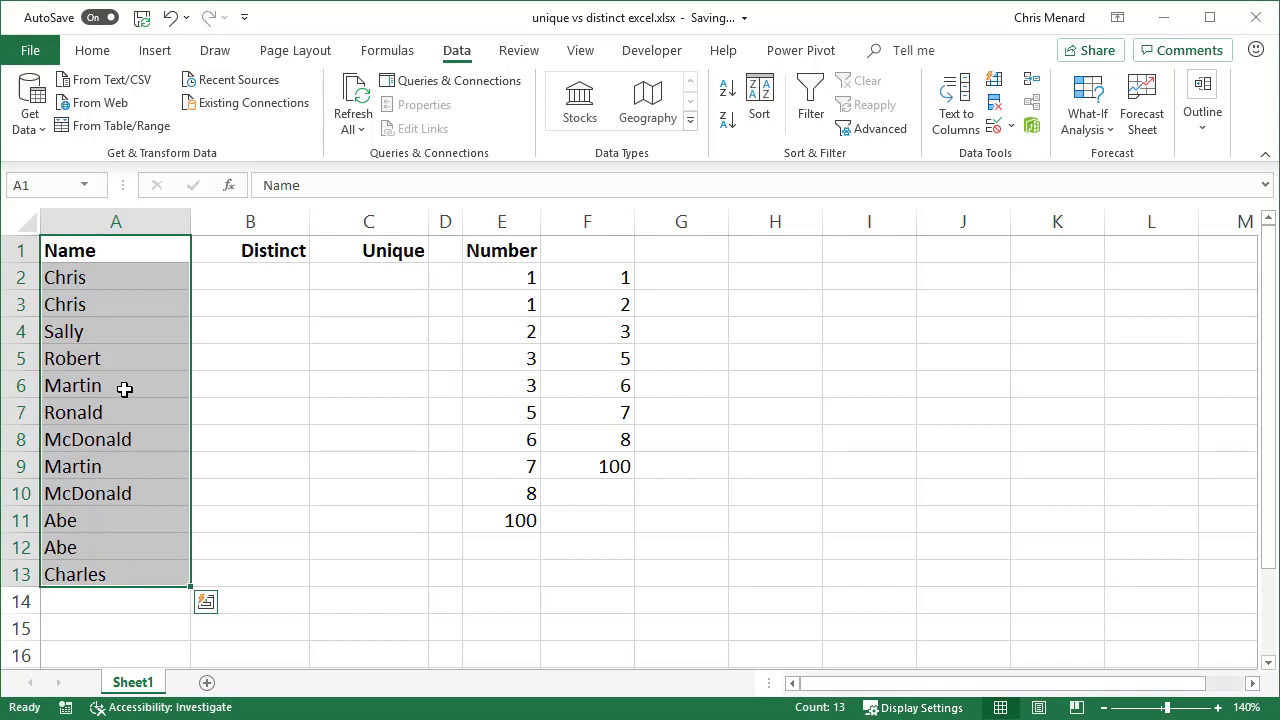
right_click(124, 387)
click(162, 428)
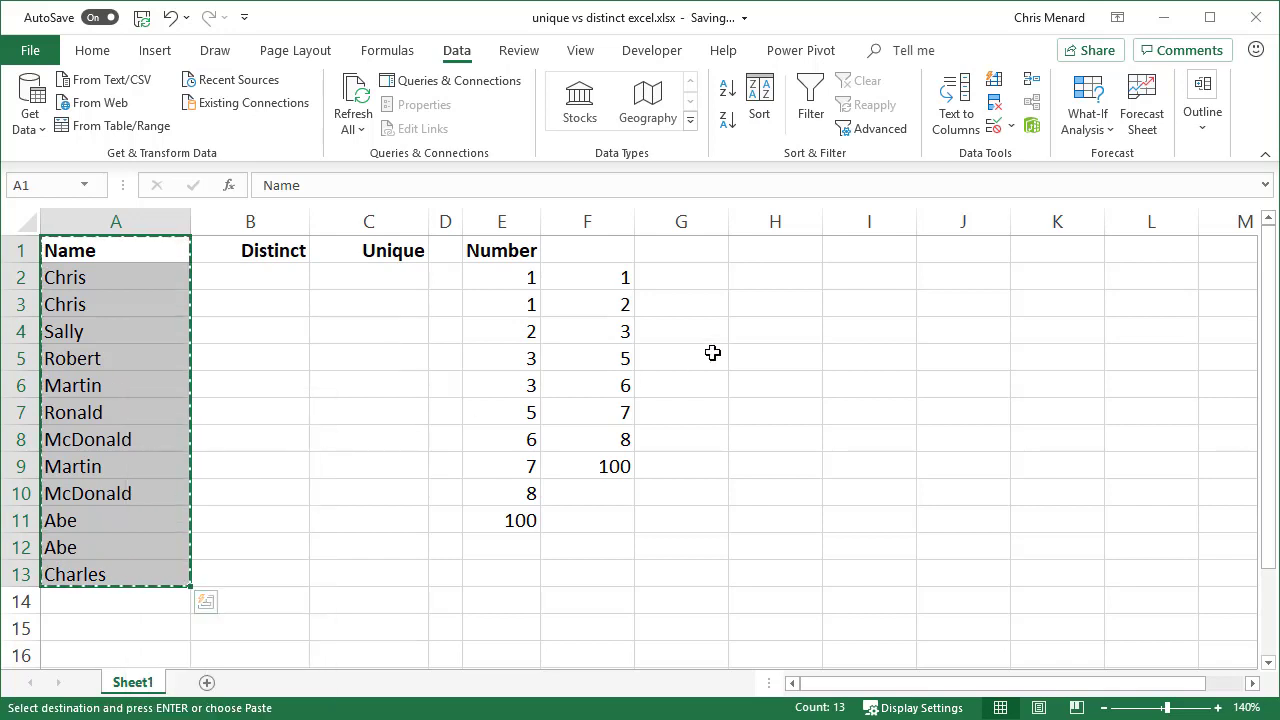
click(793, 252)
right_click(791, 253)
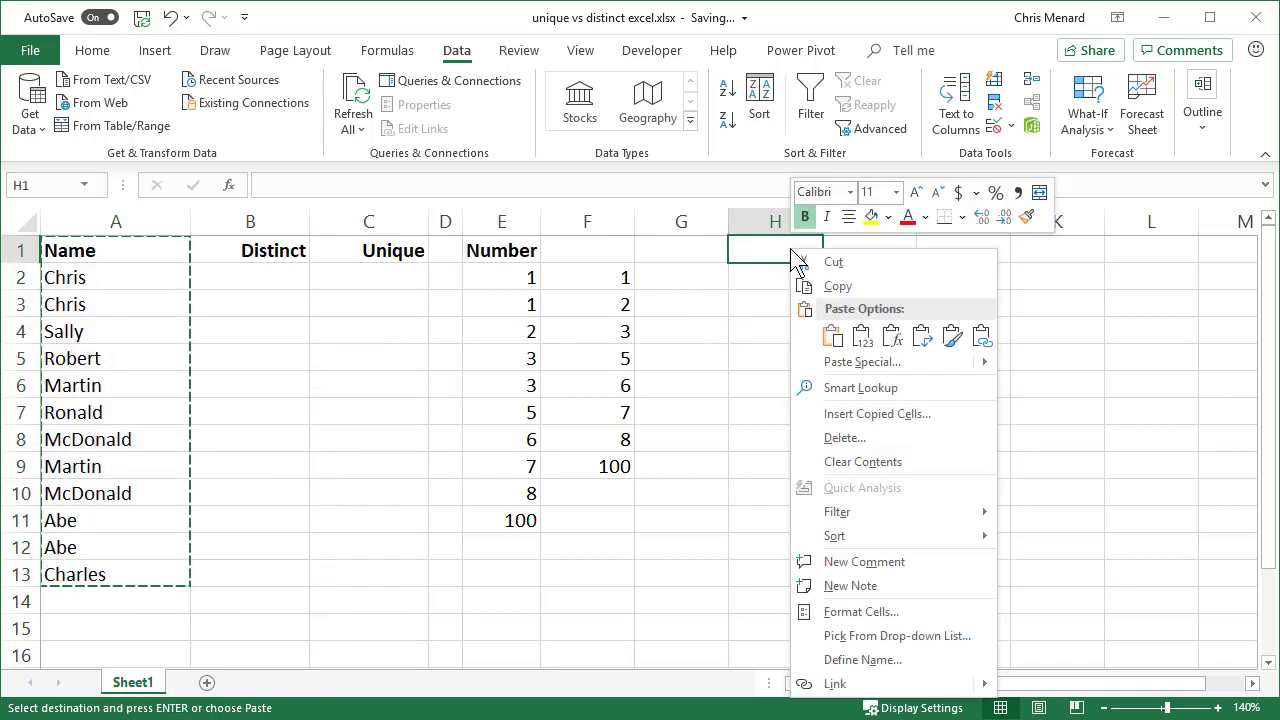
click(832, 336)
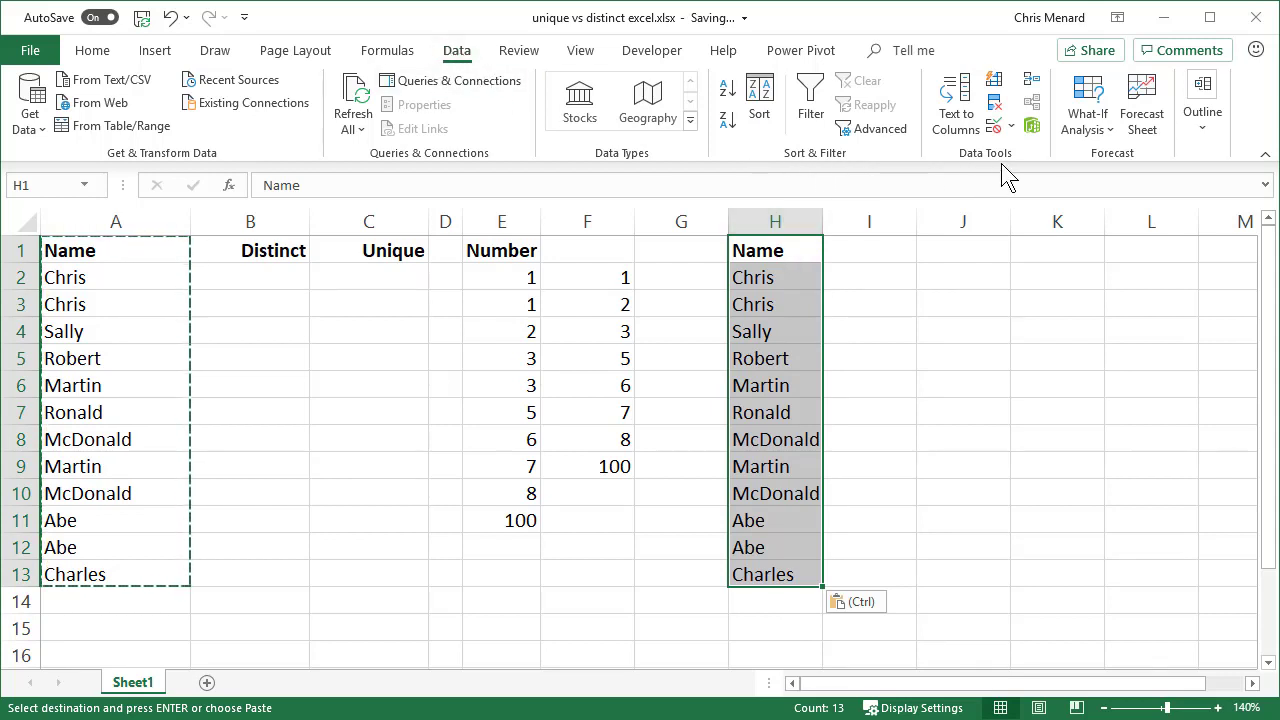
Remove the duplicate values from the copied Name list in column H, treating the first row as a header
click(996, 108)
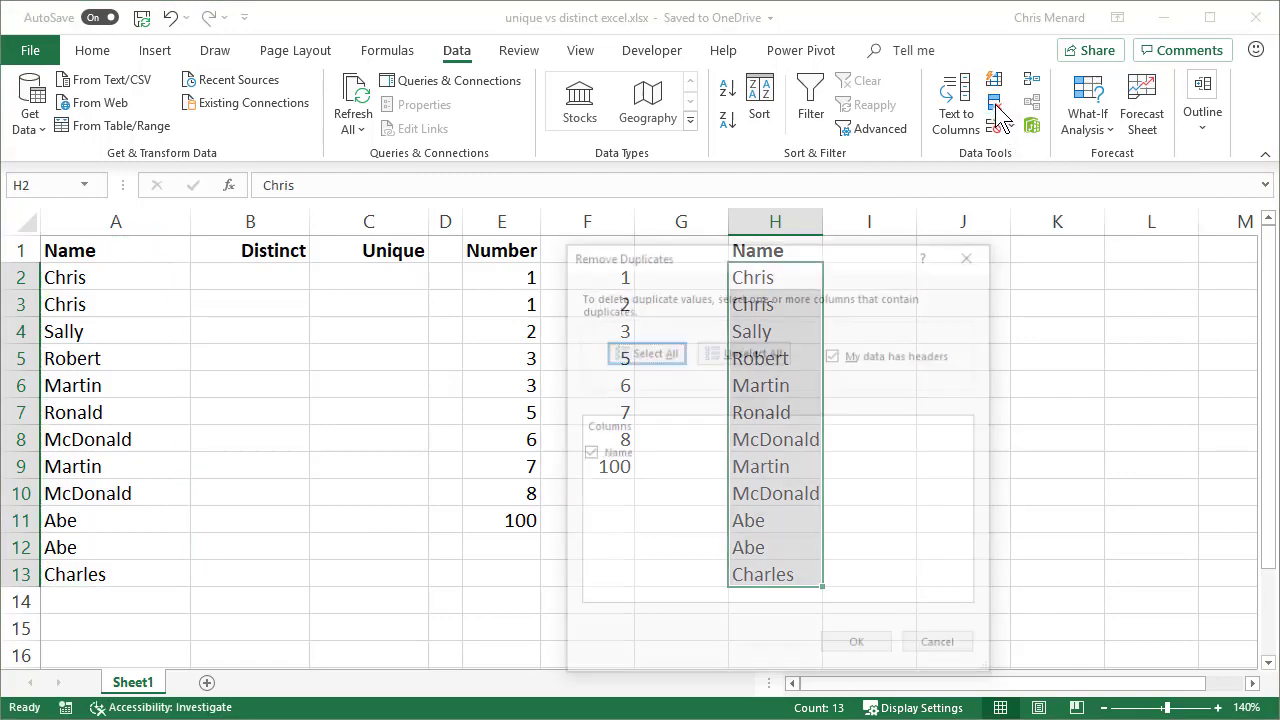
click(854, 642)
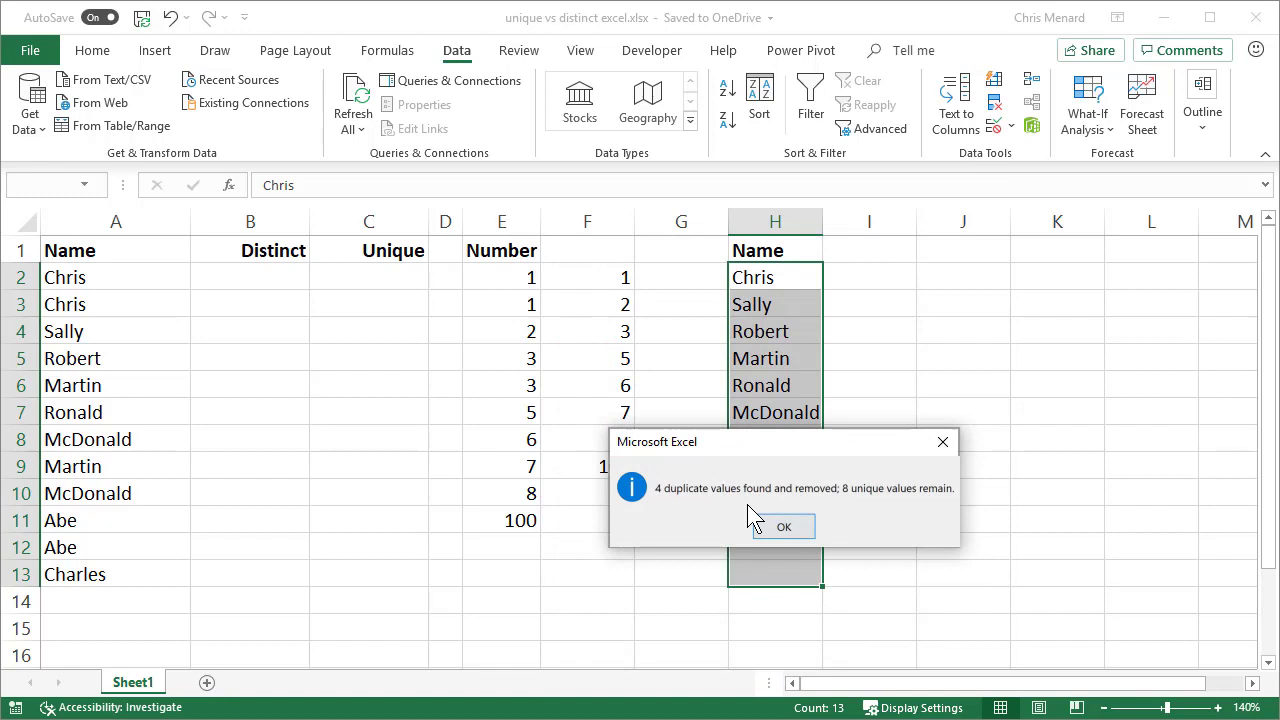
click(789, 530)
click(969, 378)
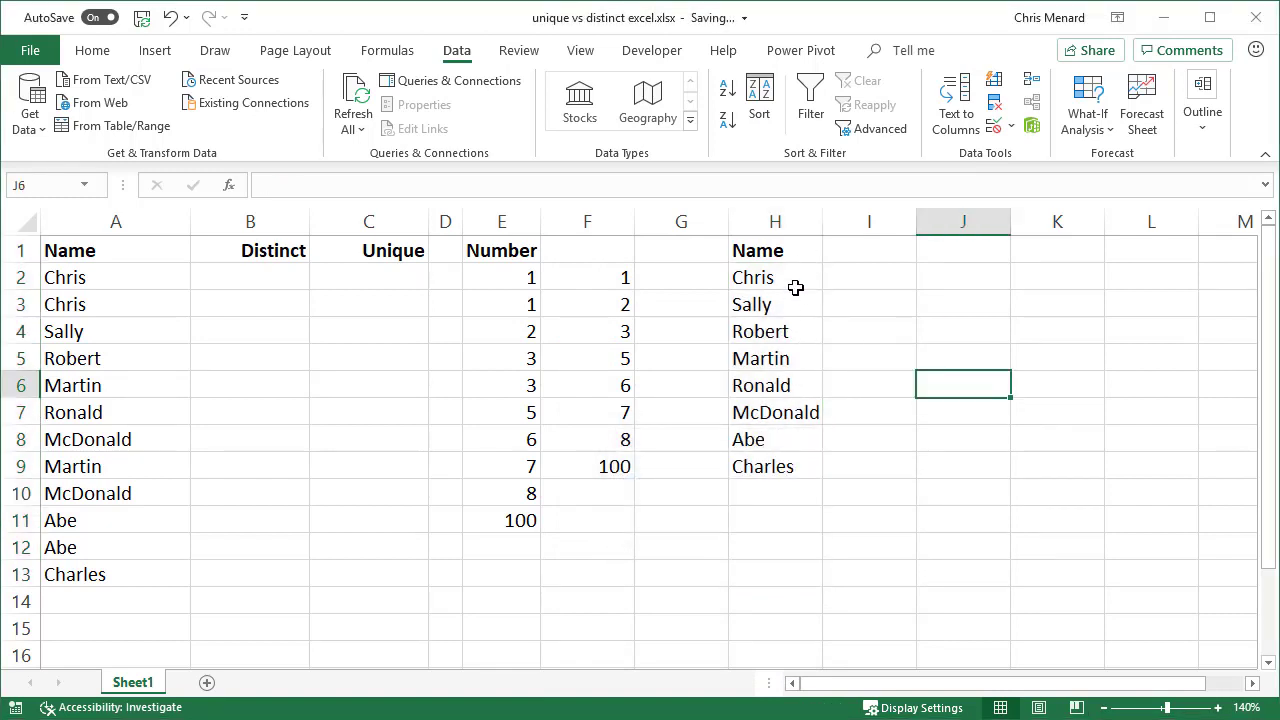
click(787, 256)
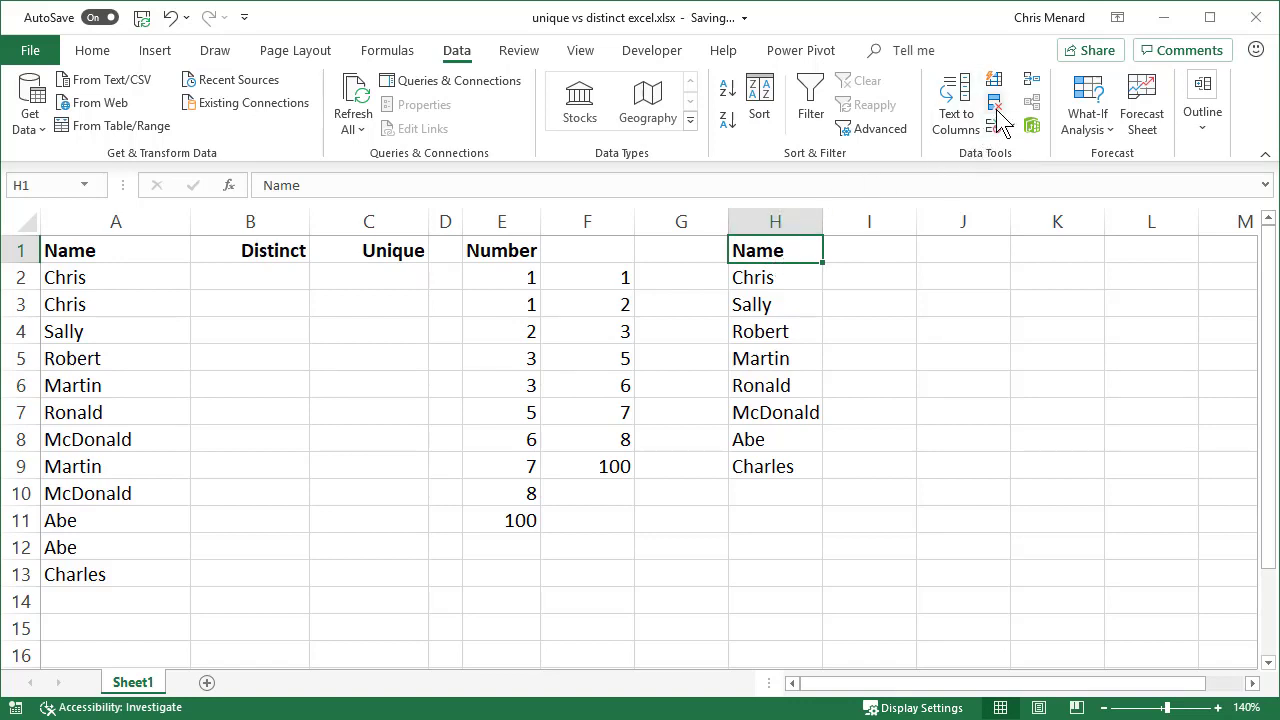
Try a UNIQUE formula over the plain range A2:A13 in B2 under Distinct, and undo it
click(267, 286)
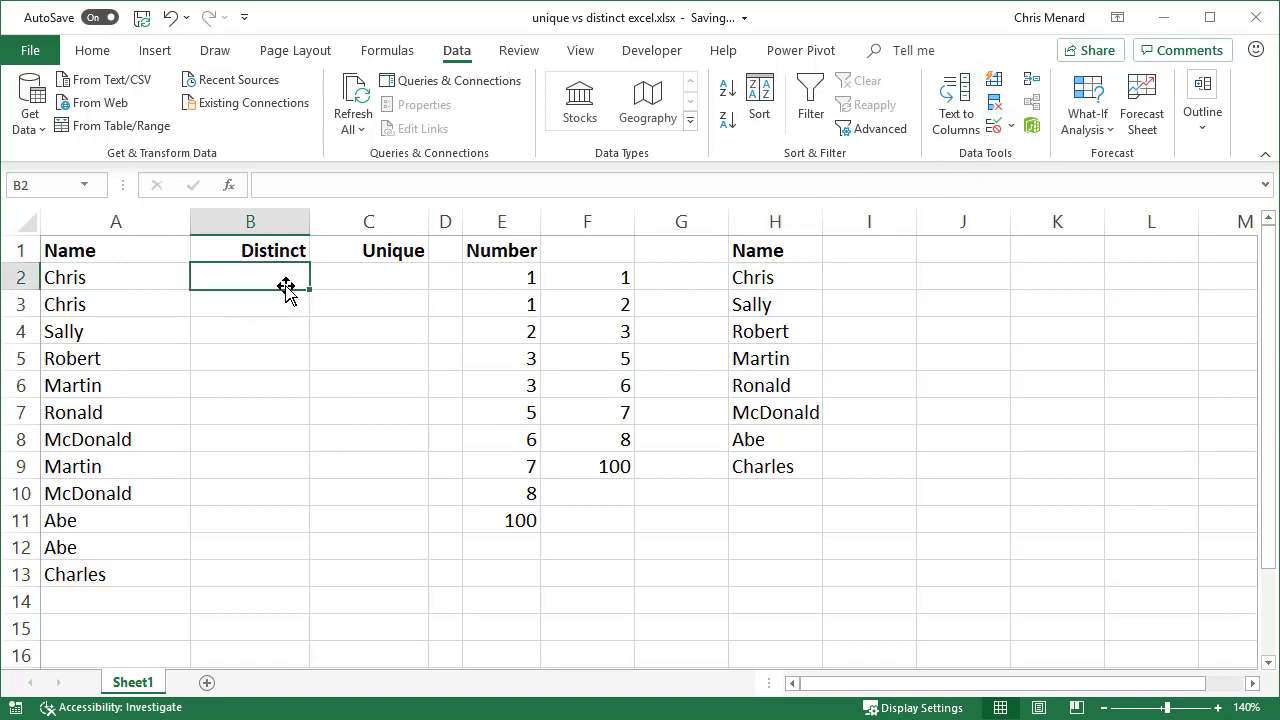
text(=uniq)
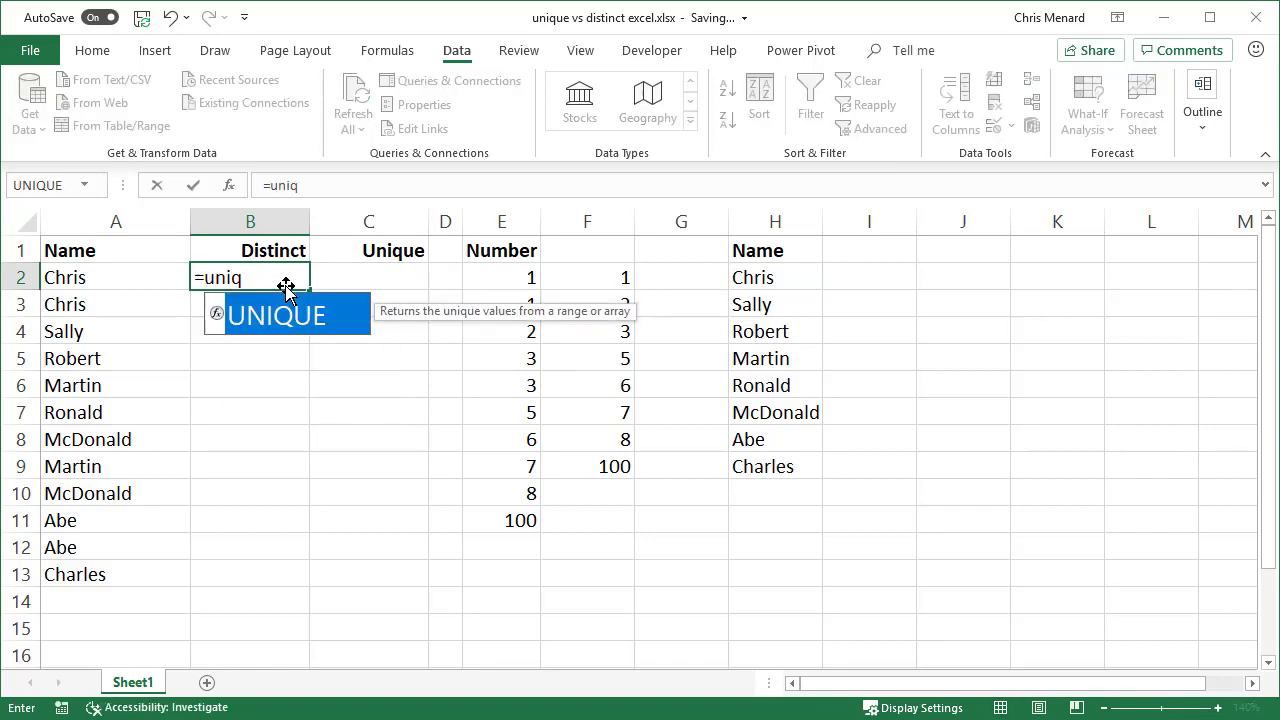
key(Tab)
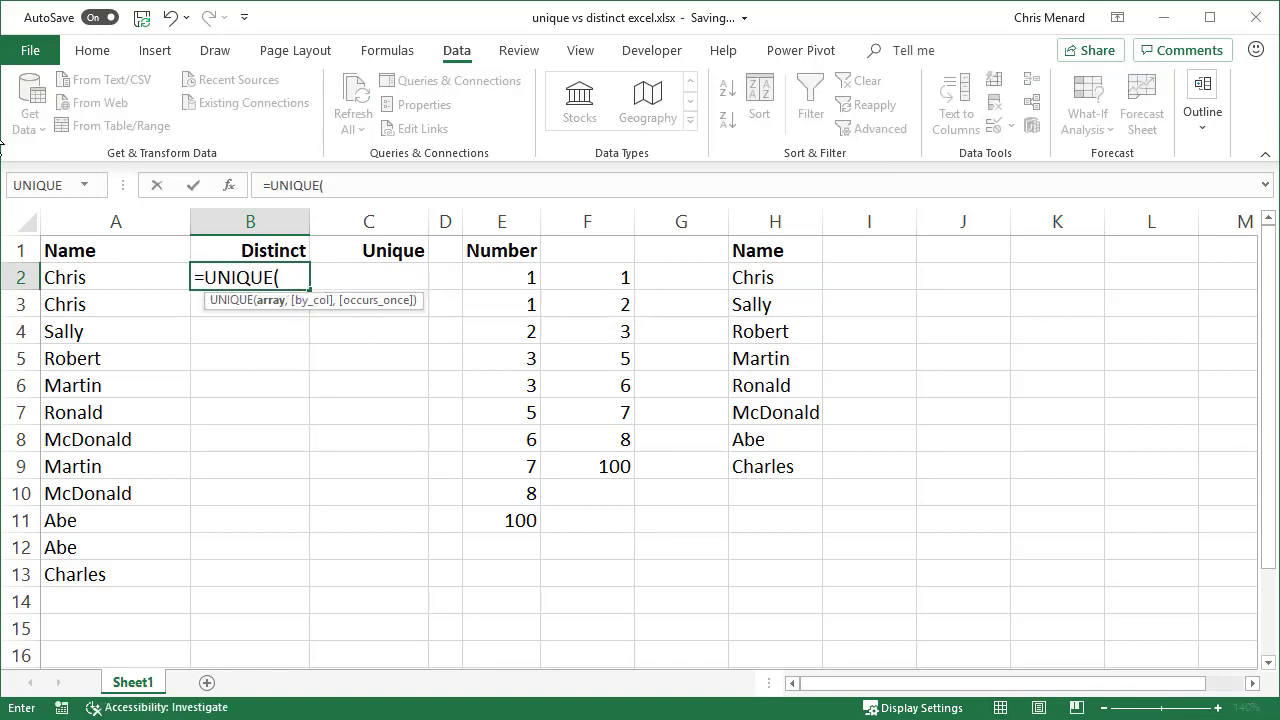
drag(86, 280, 88, 564)
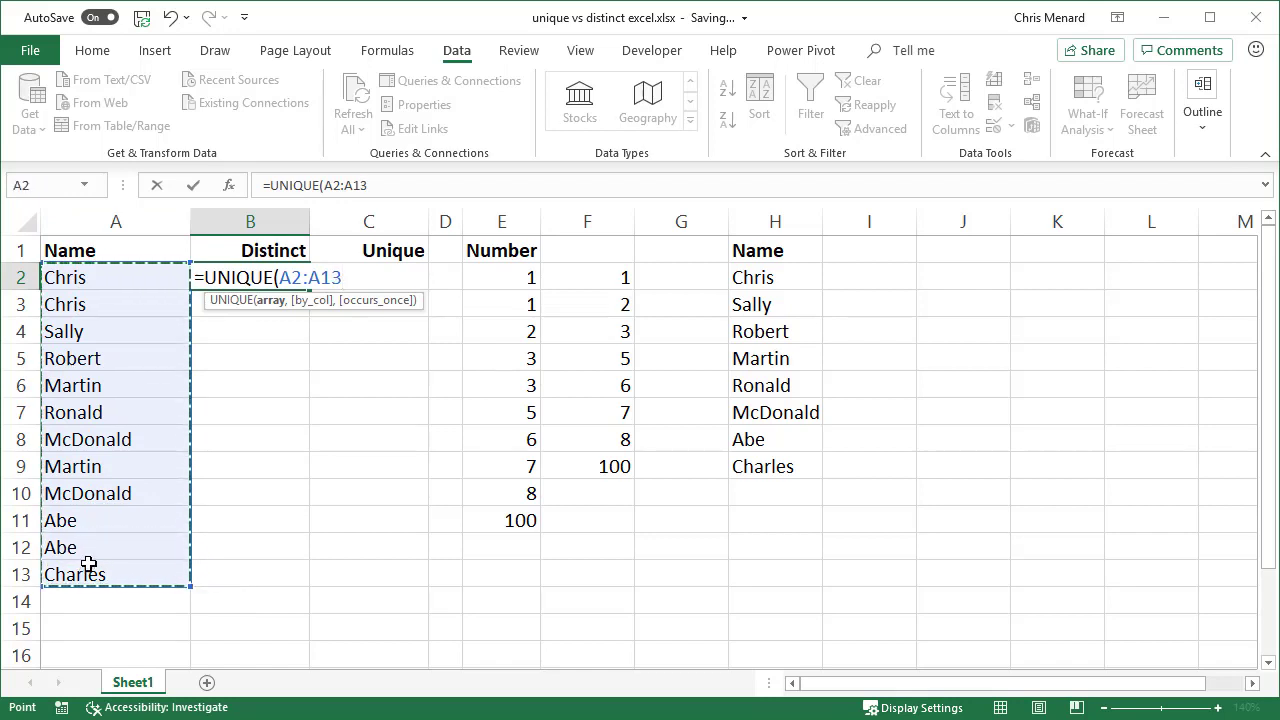
text())
key(Return)
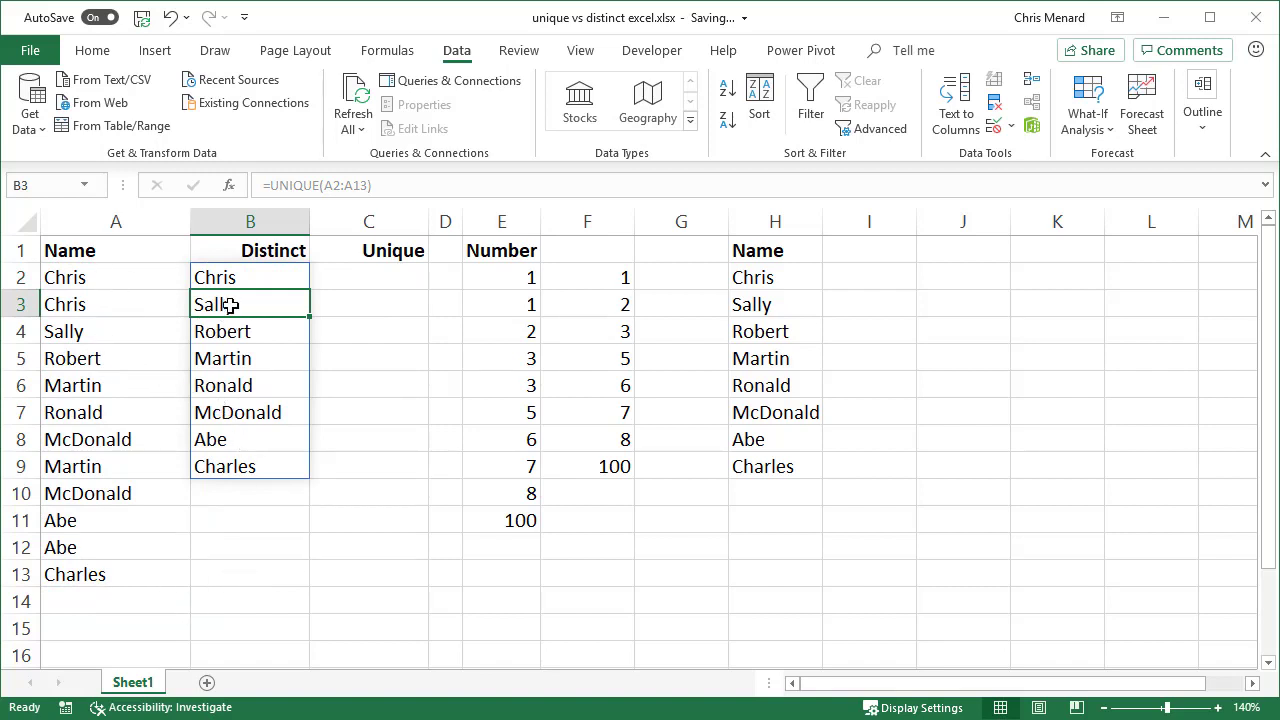
key(ctrl+z)
Convert the names in A1:A13 into a table with headers, limiting the range to =$A$1:$A$13
click(114, 310)
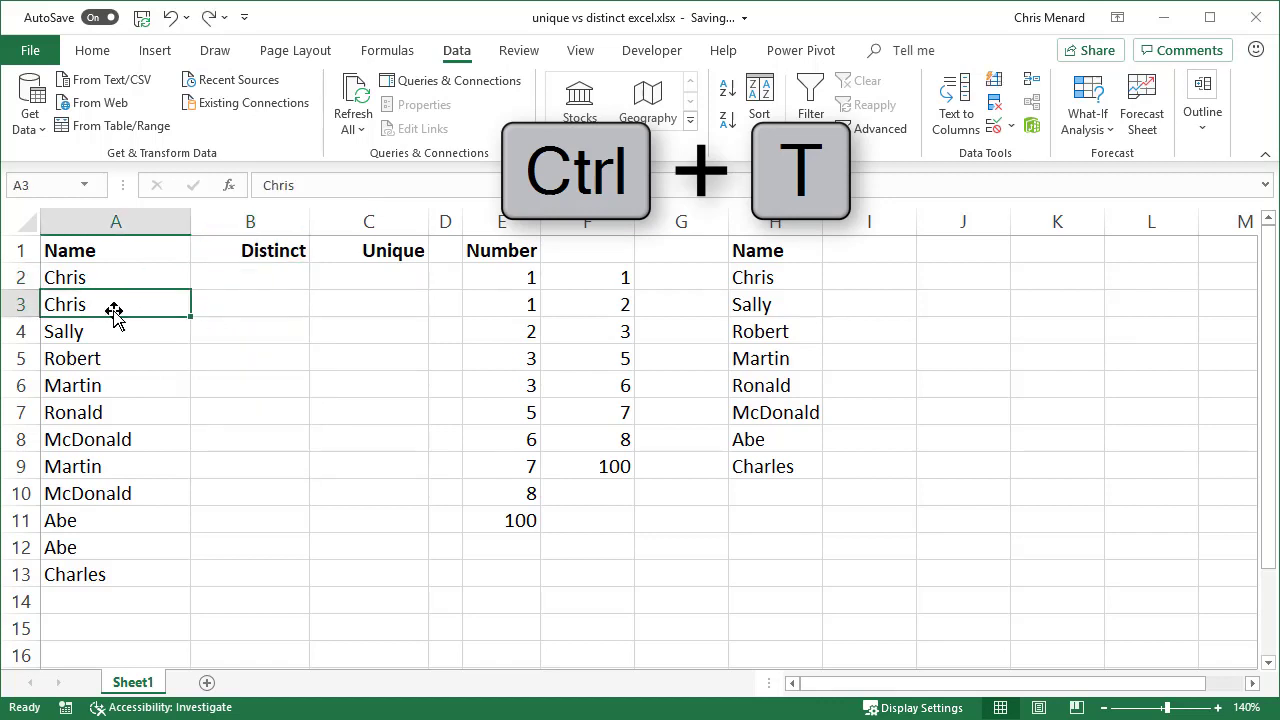
key(ctrl+t)
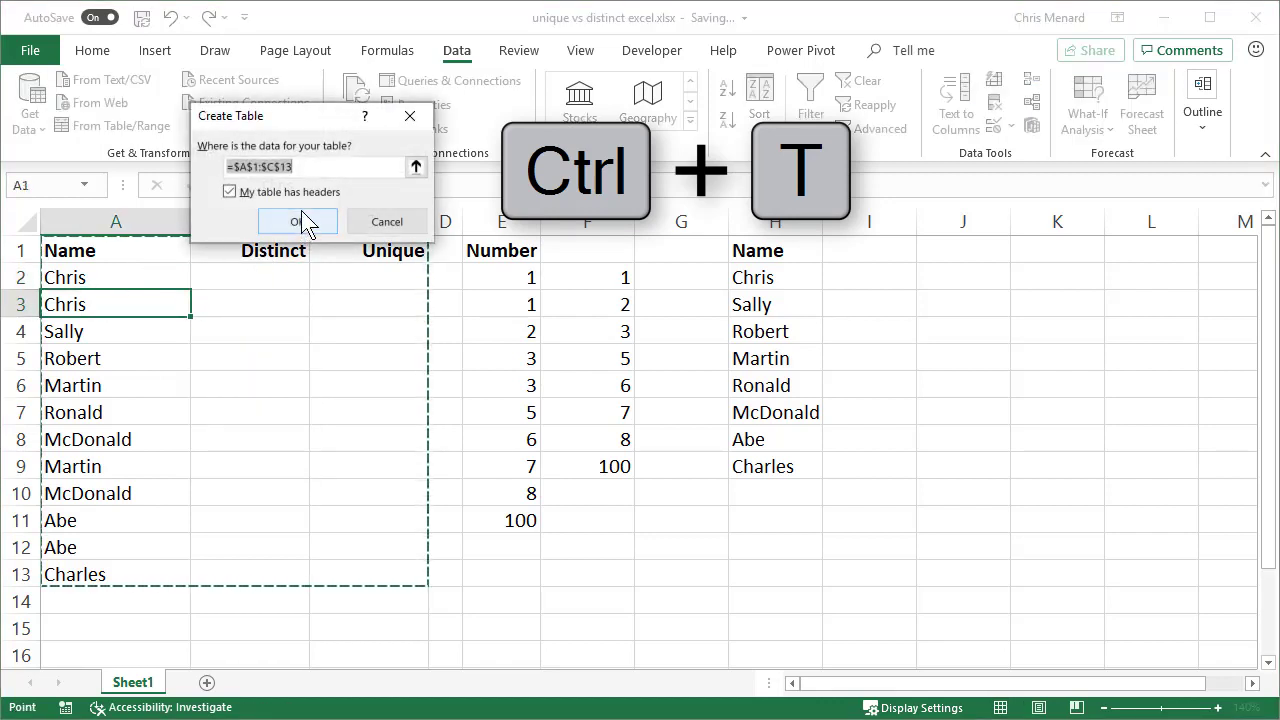
click(305, 168)
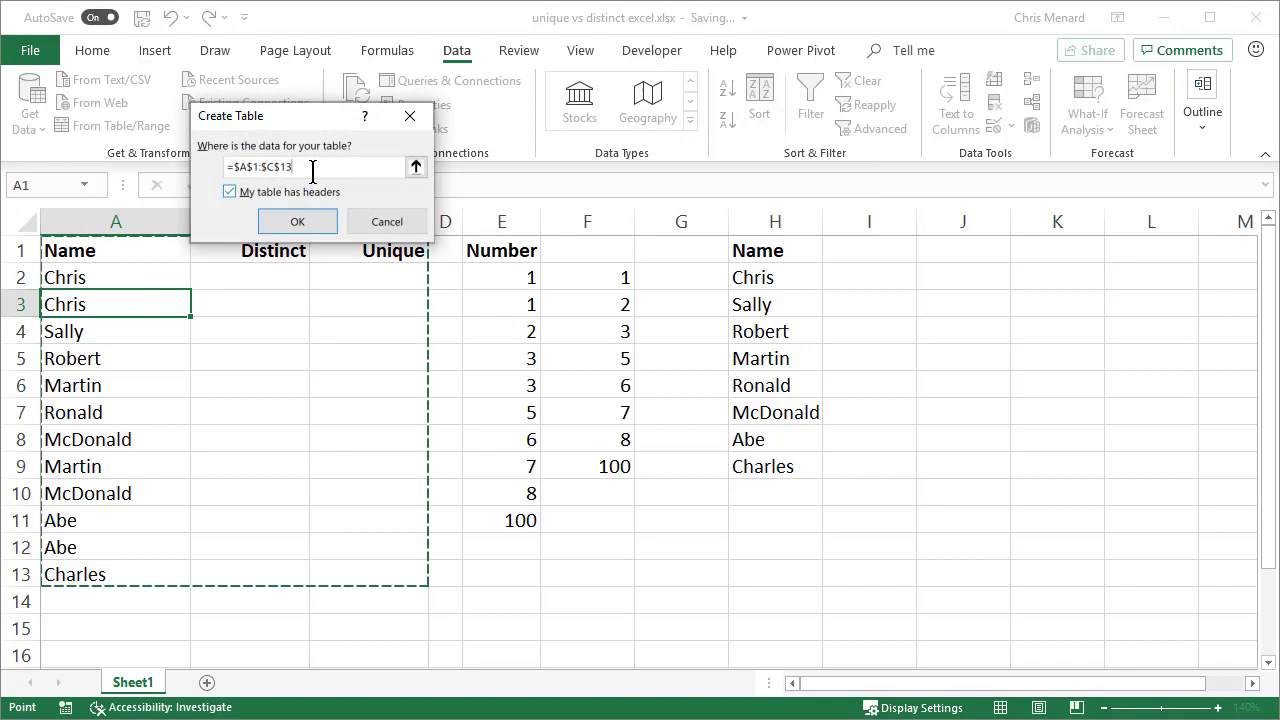
key(BackSpace)
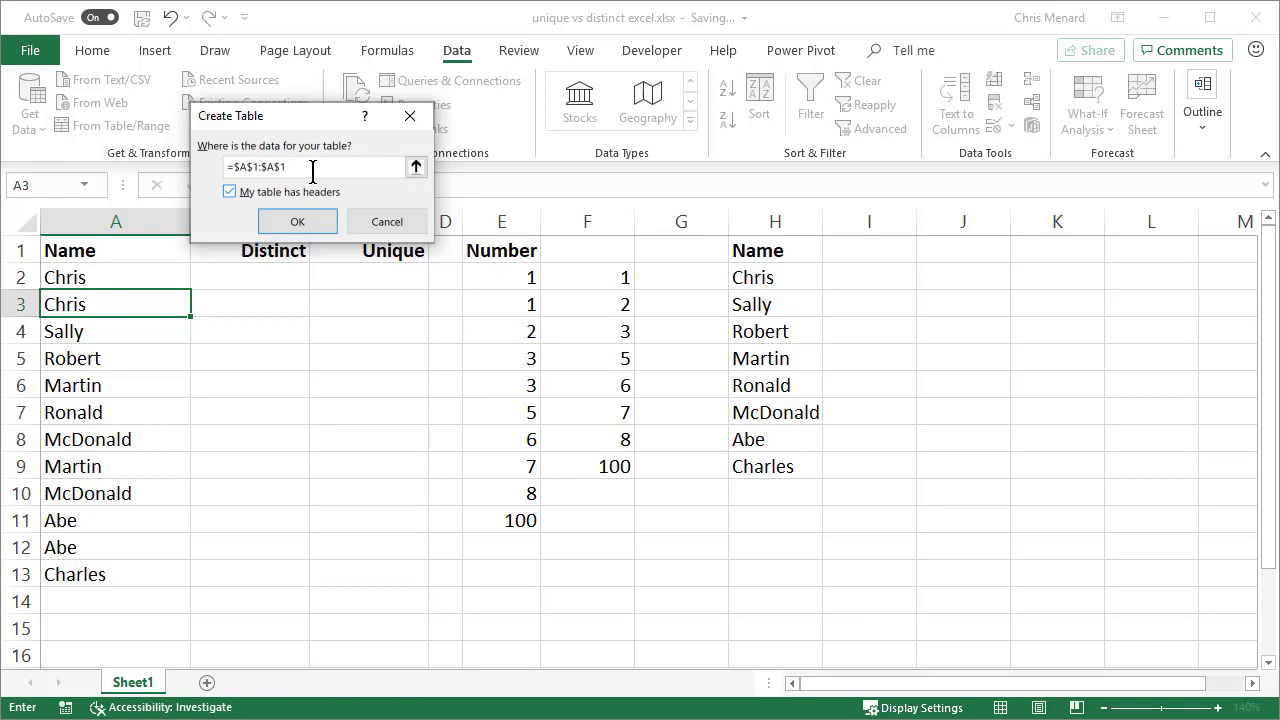
key(Return)
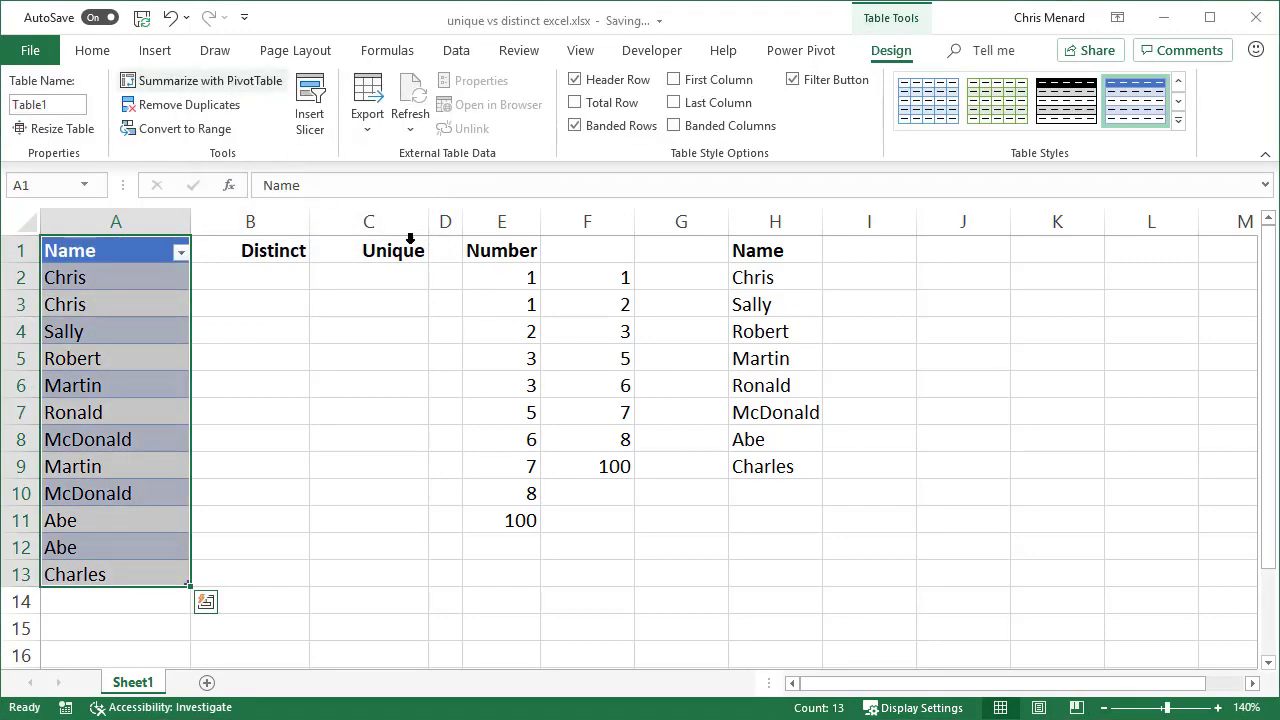
Enter =UNIQUE(Table1[Name]) in B2 under Distinct to list the distinct names from the table
click(278, 275)
text(=)
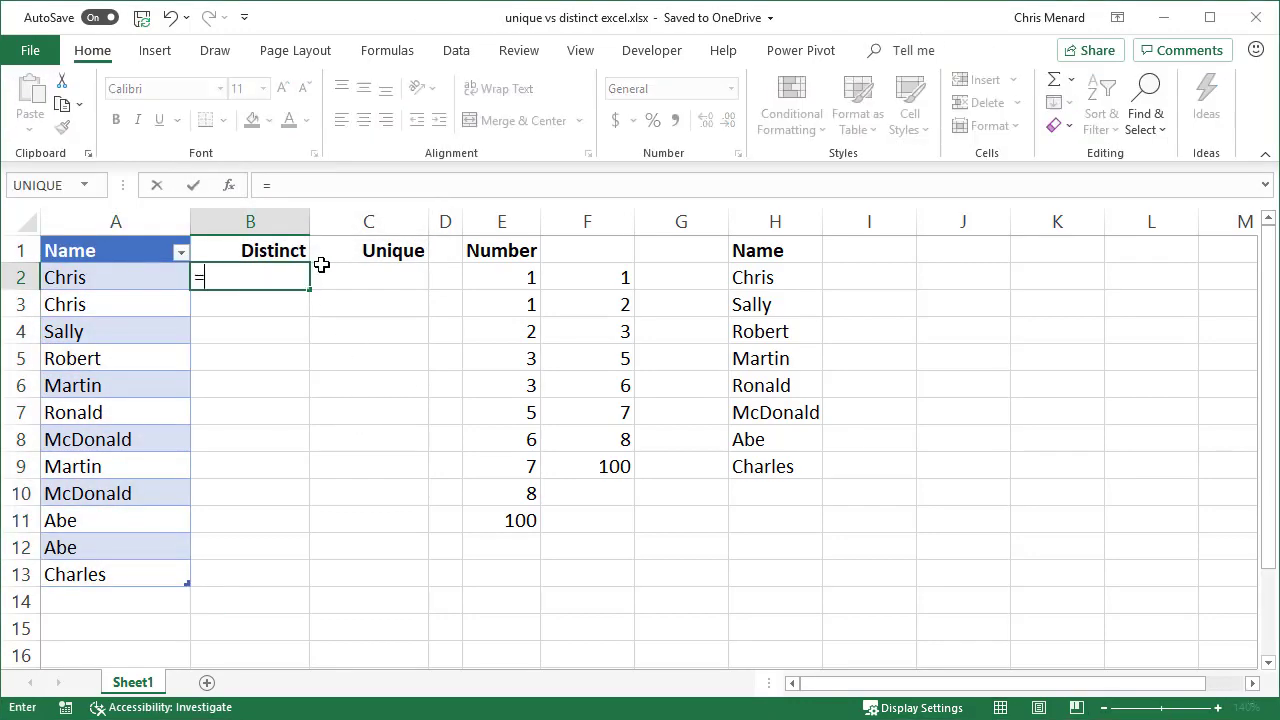
text(uniq)
key(Tab)
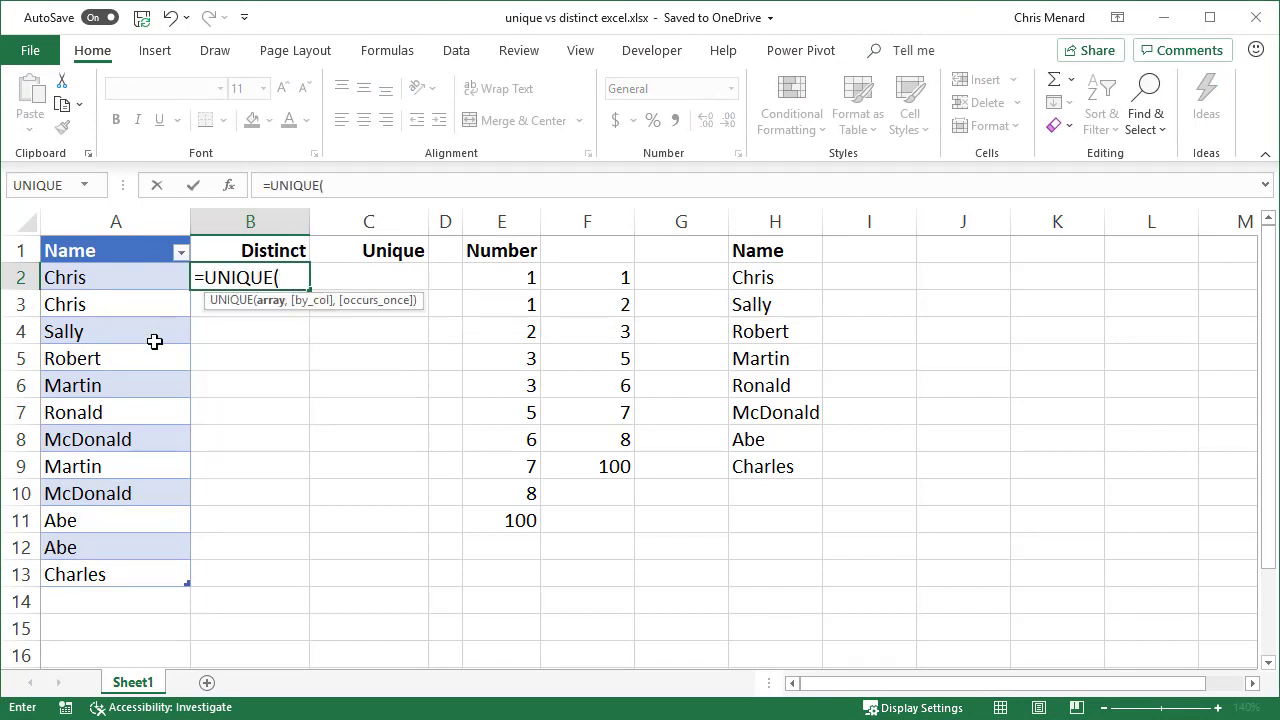
drag(129, 277, 105, 572)
key(Return)
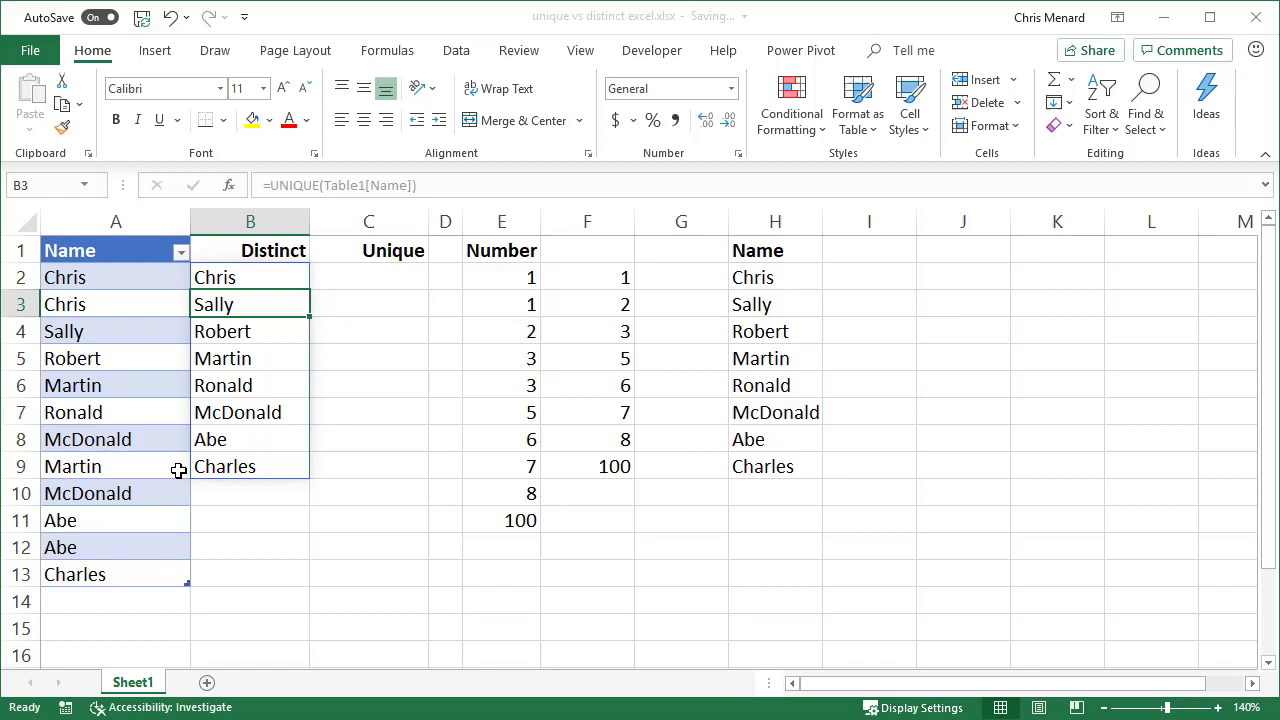
Add two new first names directly below the Name table, in A14 and A15, so the table expands
click(92, 600)
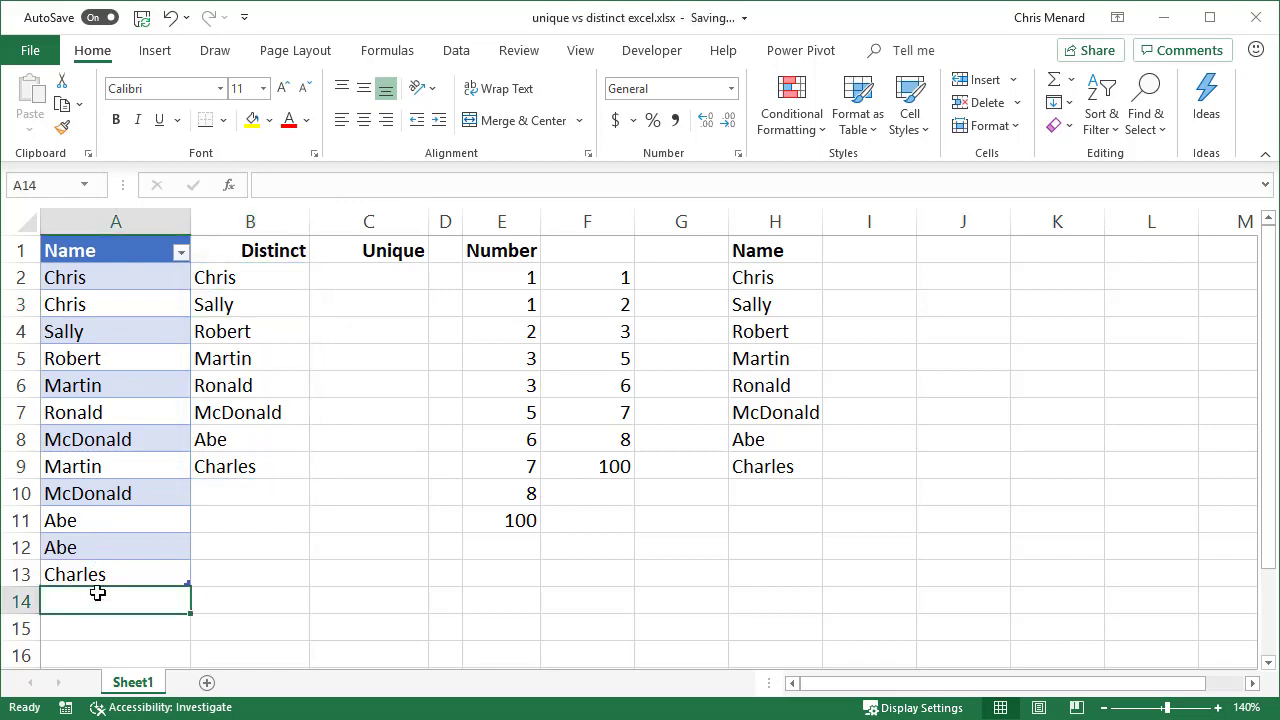
text(Da)
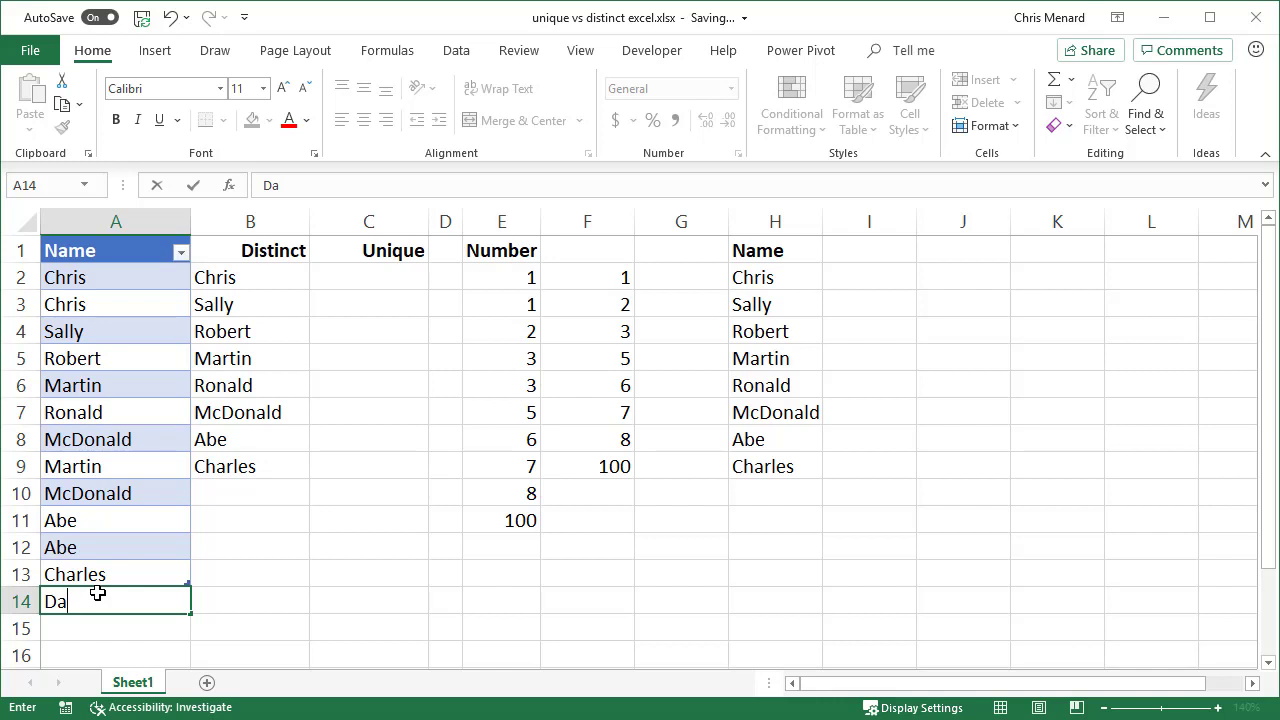
text(vid)
key(Return)
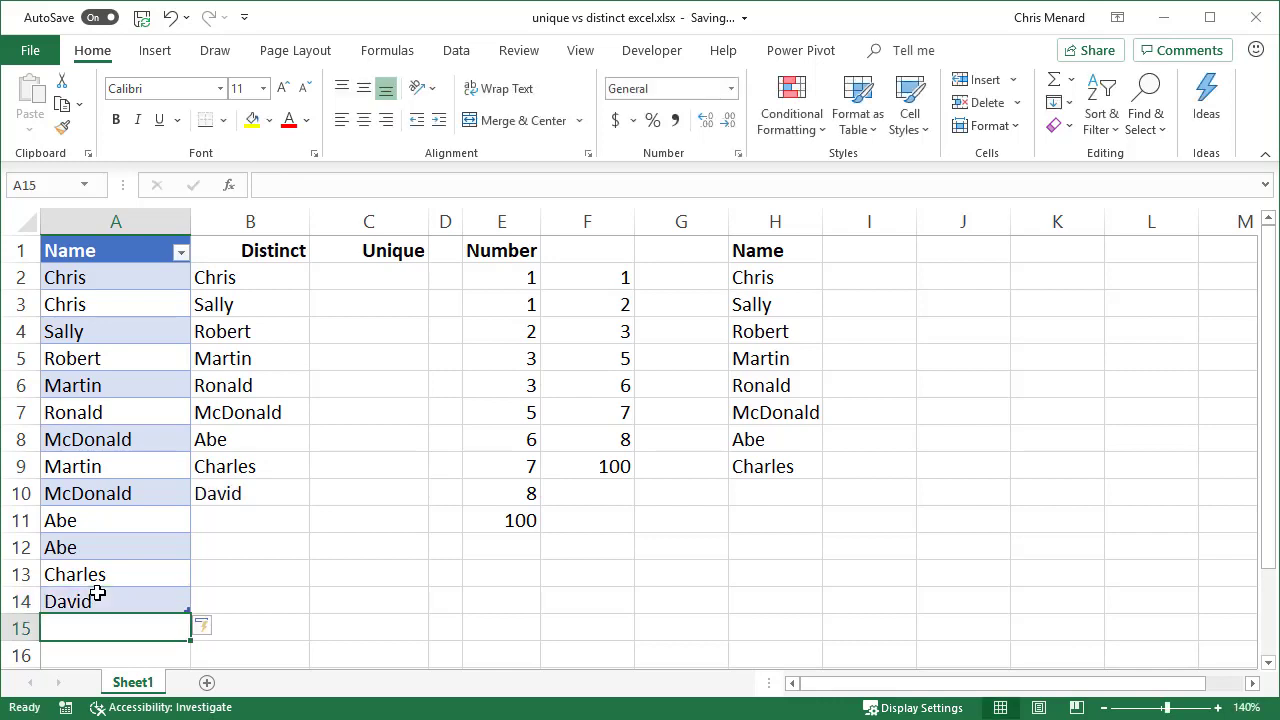
text(S)
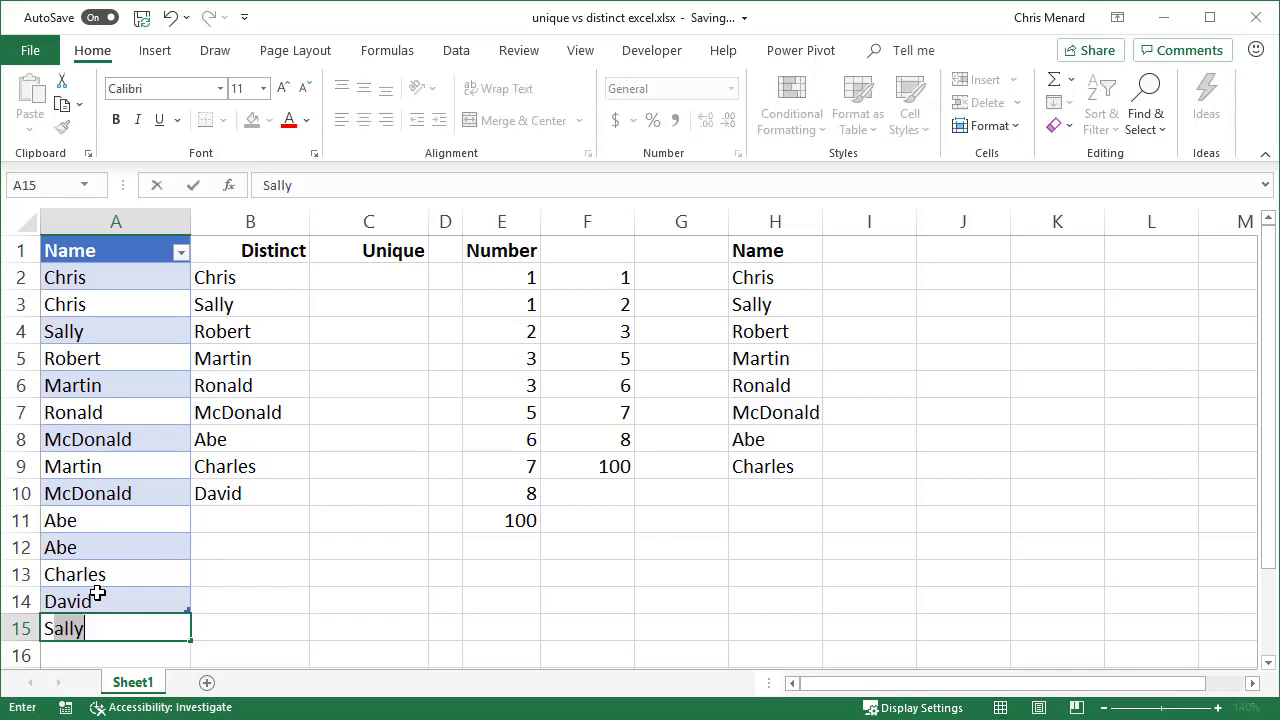
text(usa)
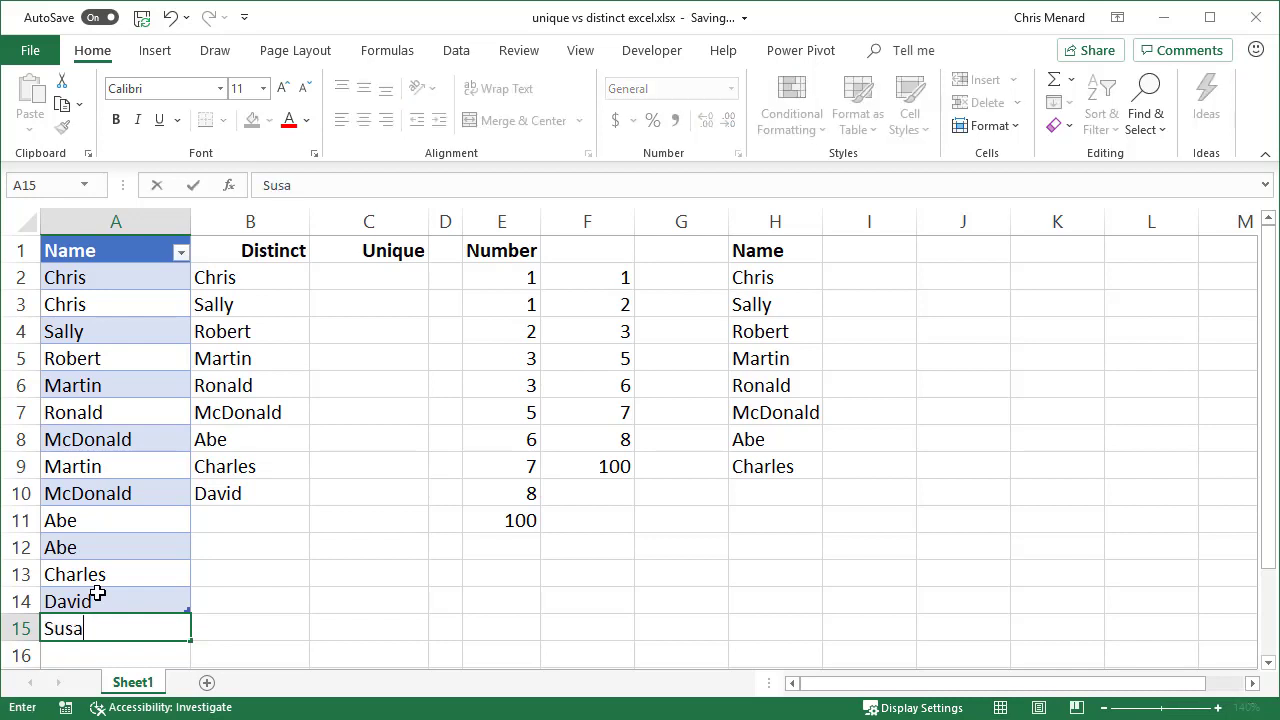
text(n)
key(Return)
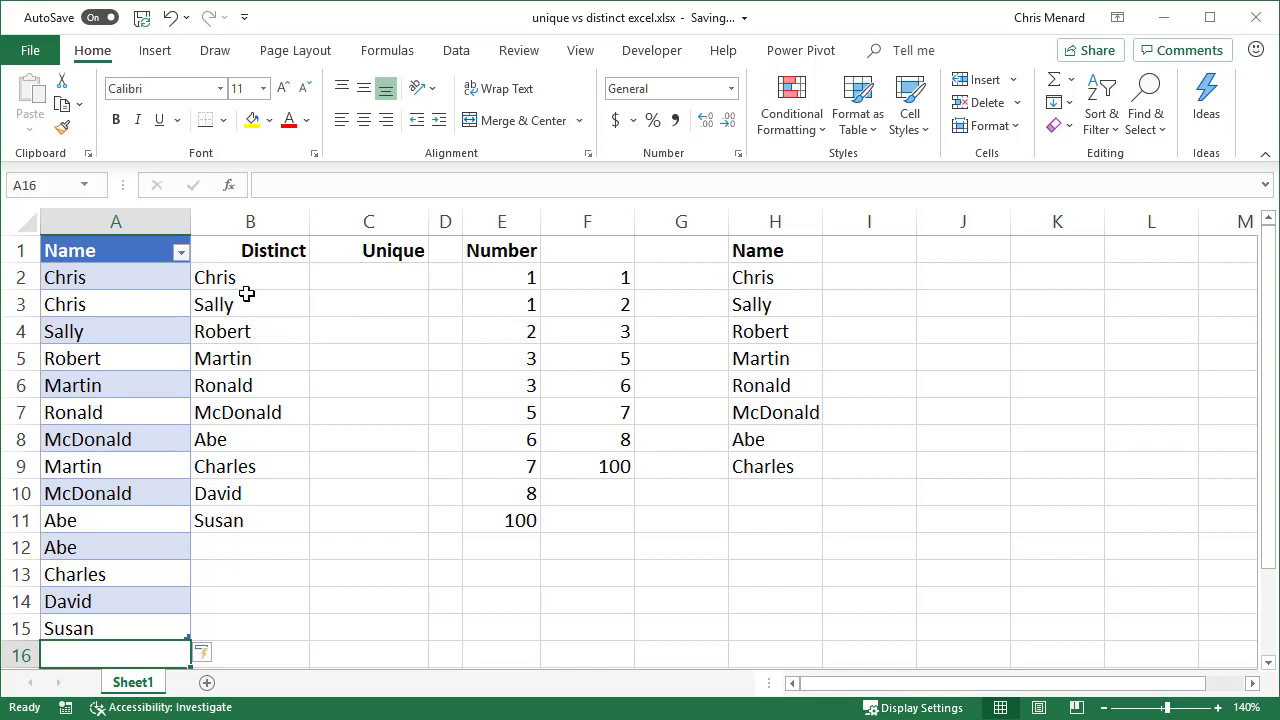
Clear the spilled list under Distinct, and enter Hello in B5 and Test in B7 as obstructing entries
drag(248, 285, 249, 517)
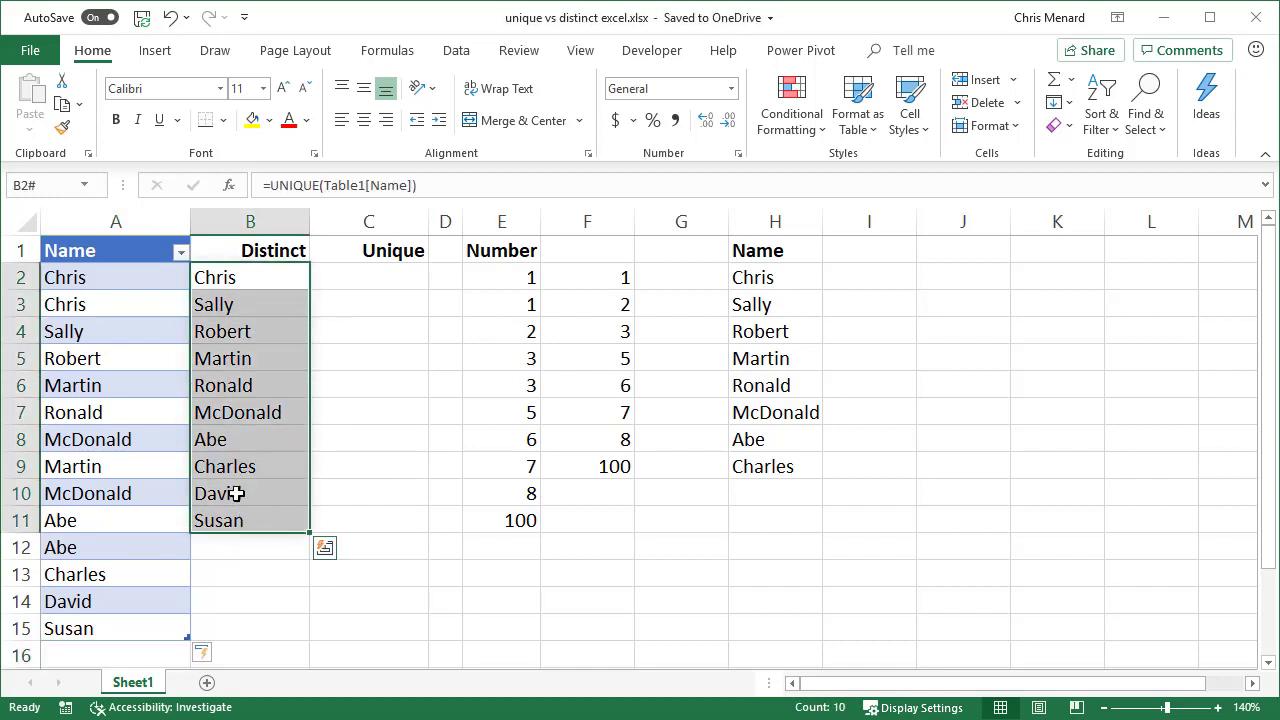
key(Delete)
click(256, 364)
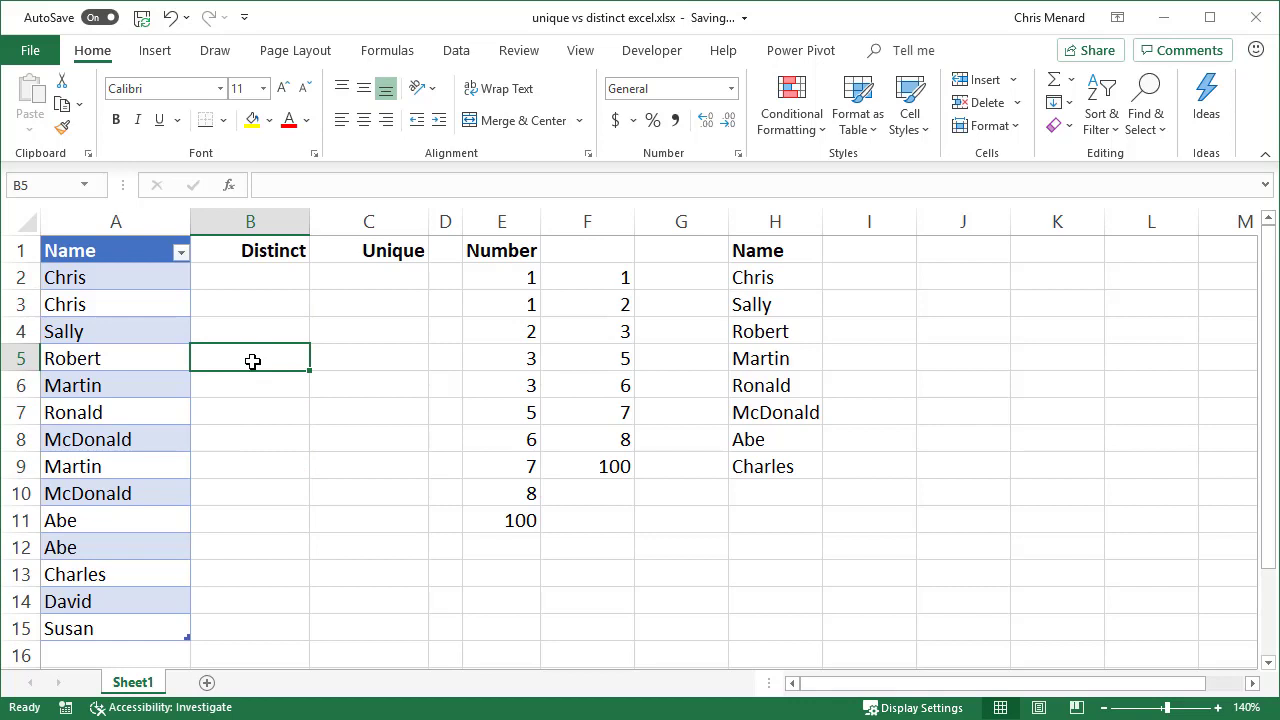
text(Hello)
key(Return)
key(Return)
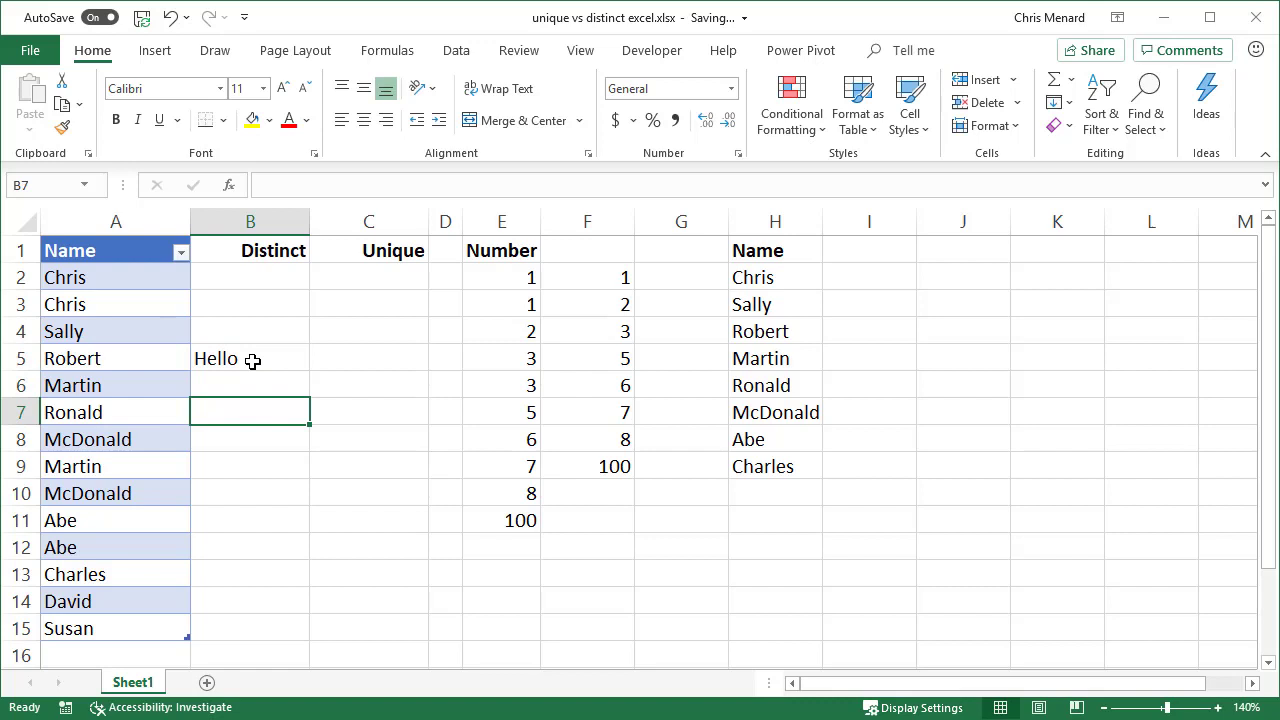
text(Test)
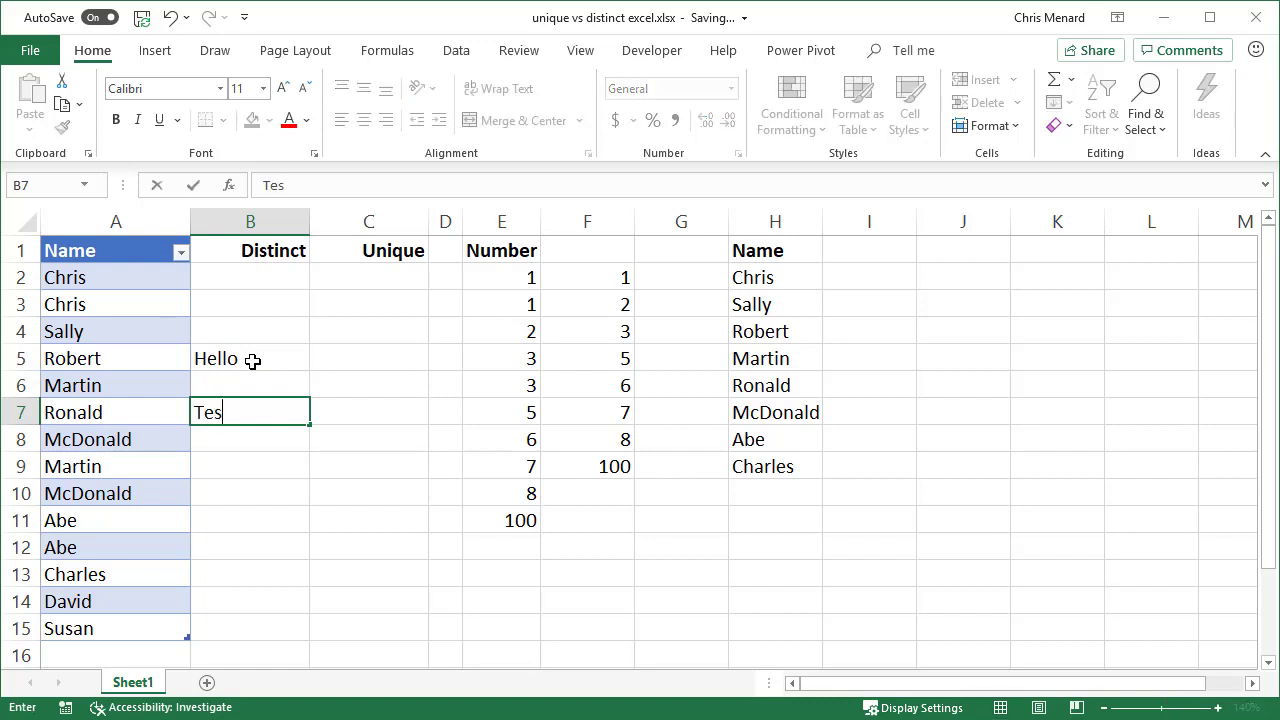
key(Return)
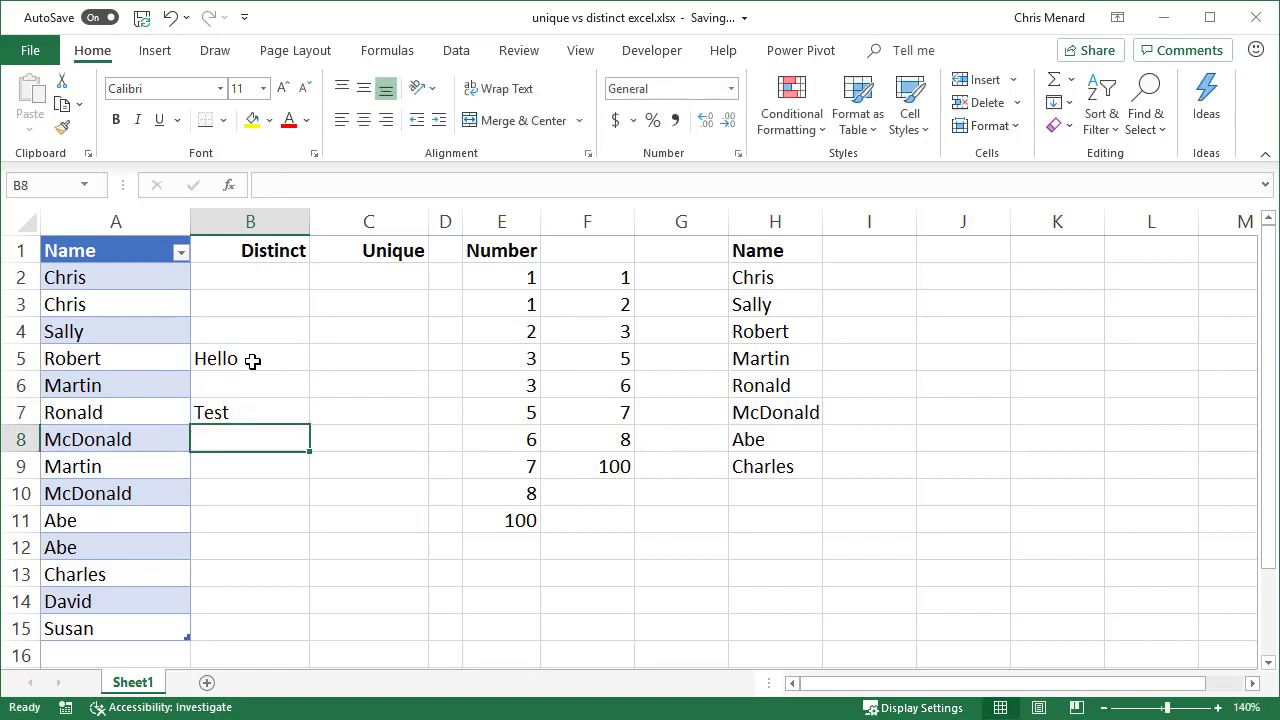
Enter =UNIQUE(Table1[Name]) in B2 under Distinct, referencing all names in the table
click(290, 278)
text(=uniq)
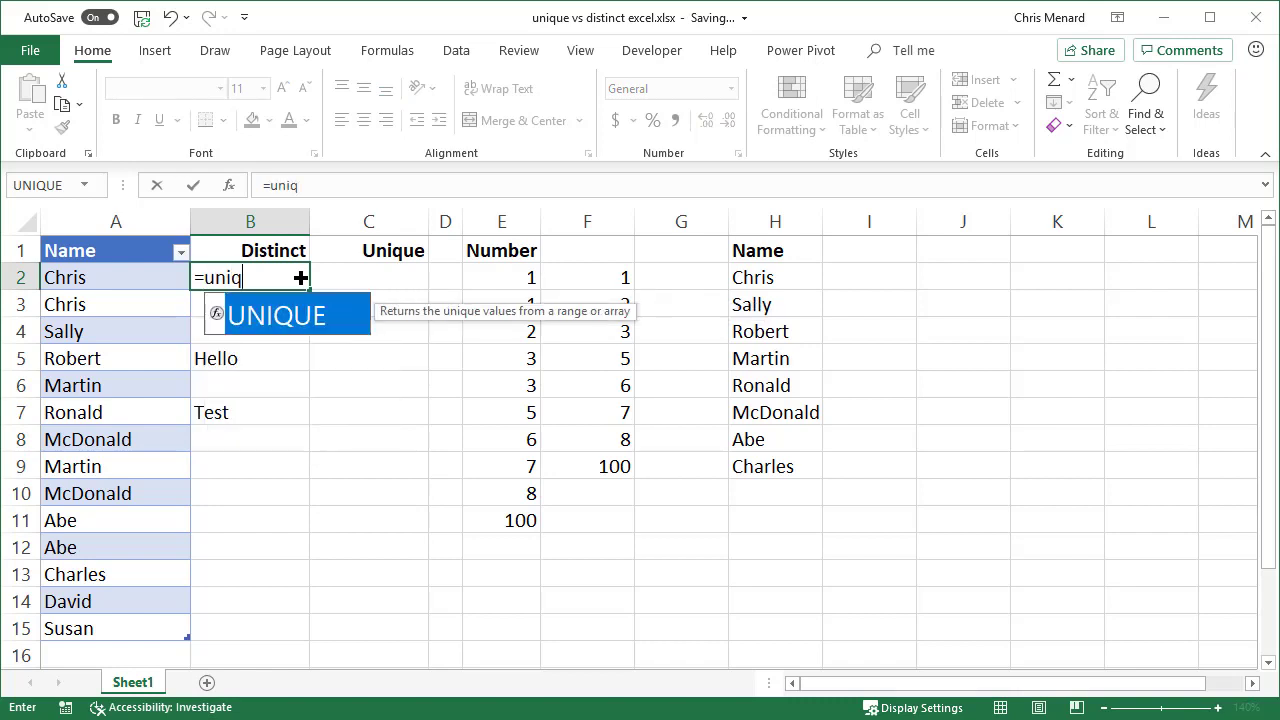
key(Tab)
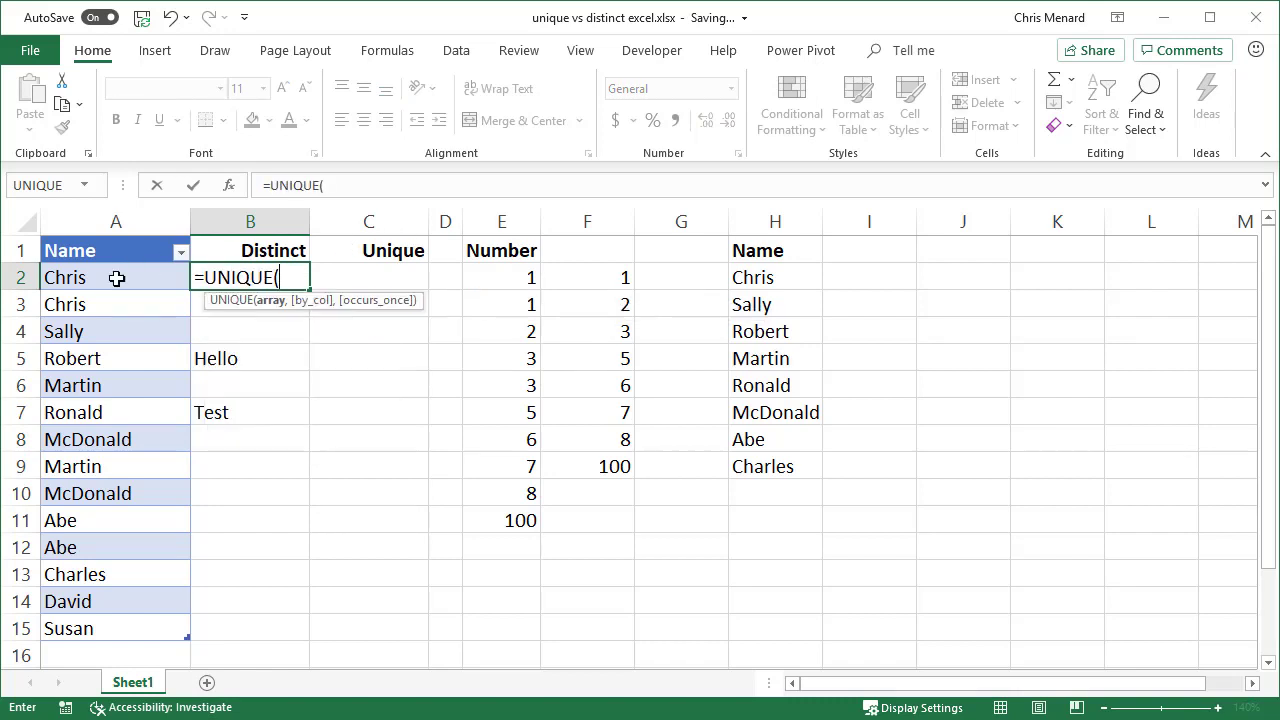
drag(117, 279, 181, 616)
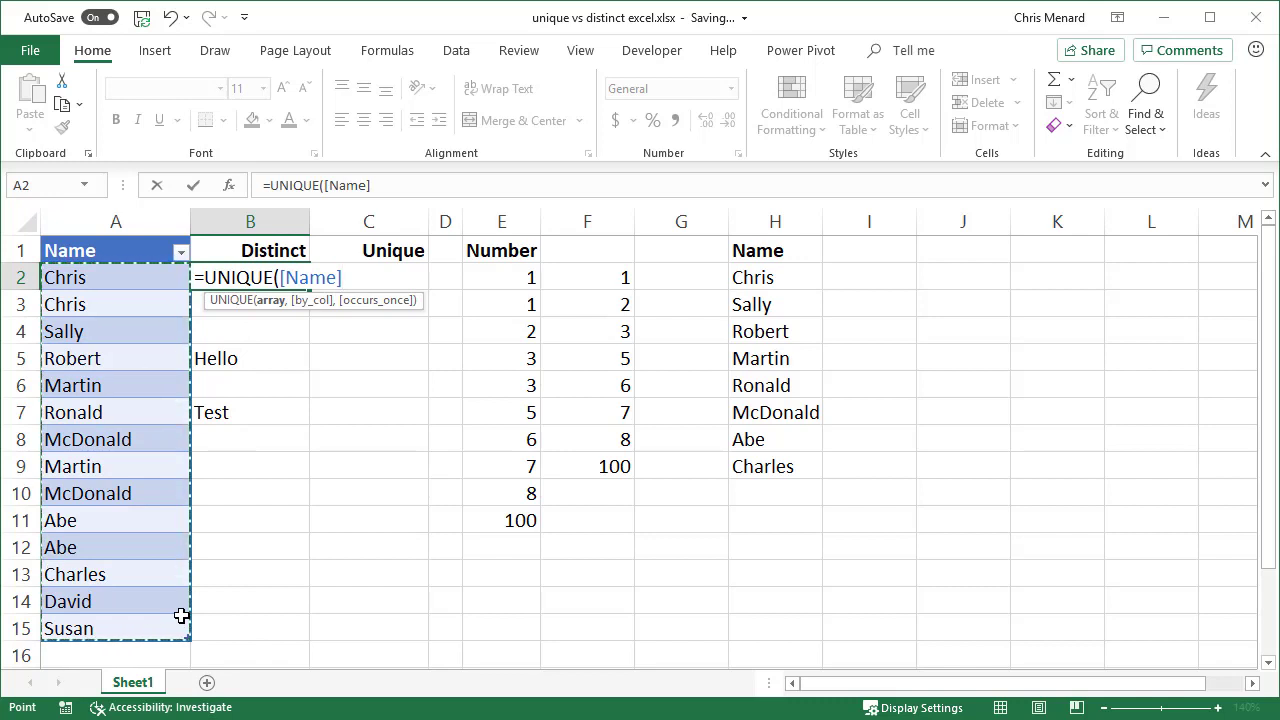
key(Return)
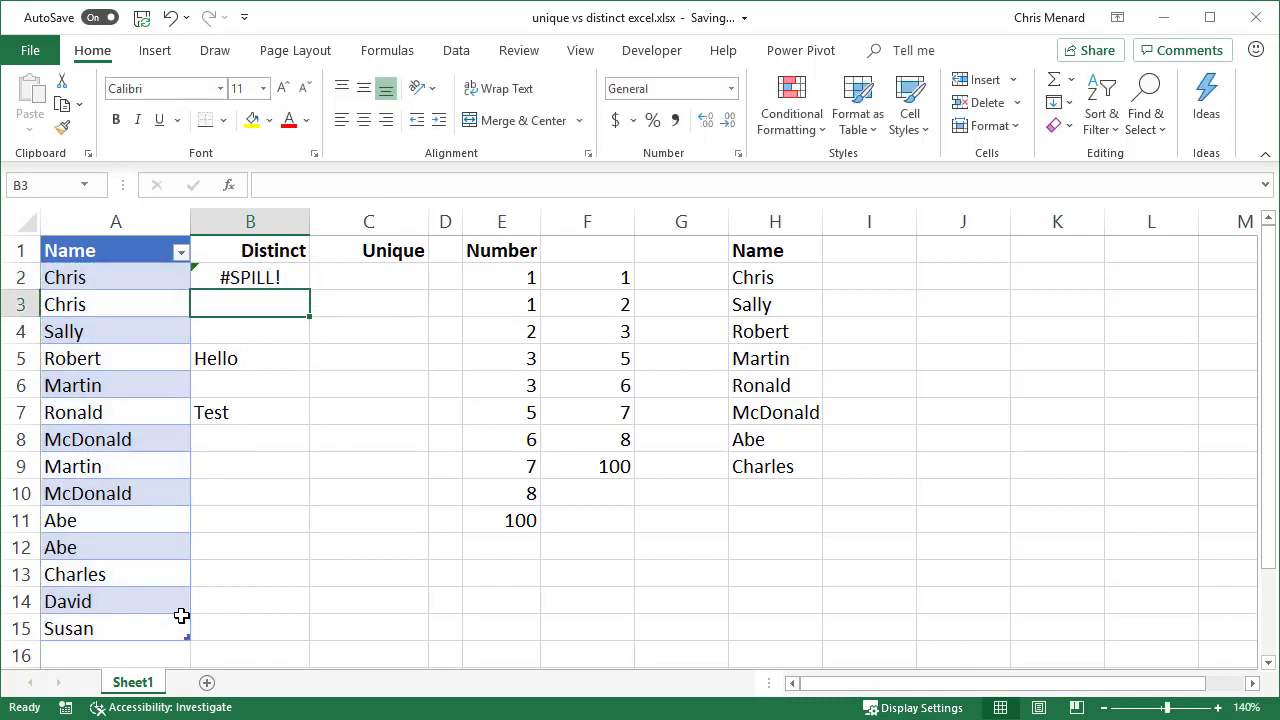
Select the cells obstructing the spill range of B2 through its error options, and try to cut them together
click(230, 279)
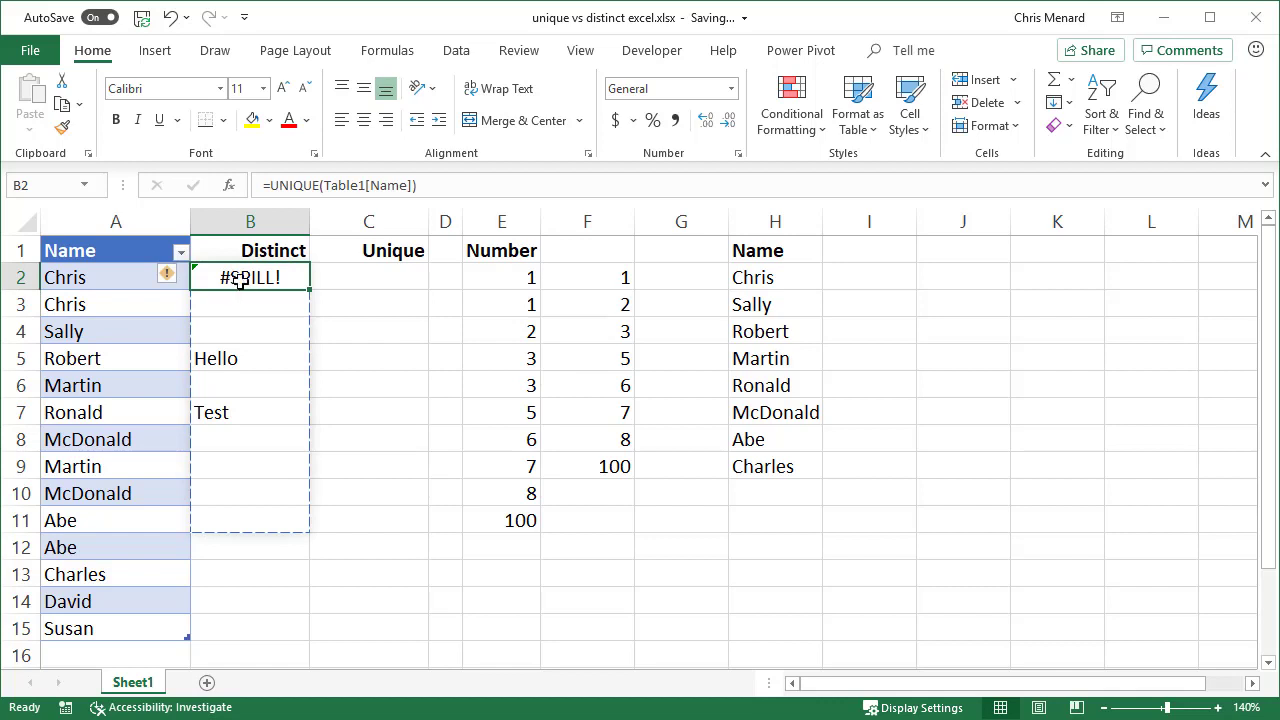
click(170, 279)
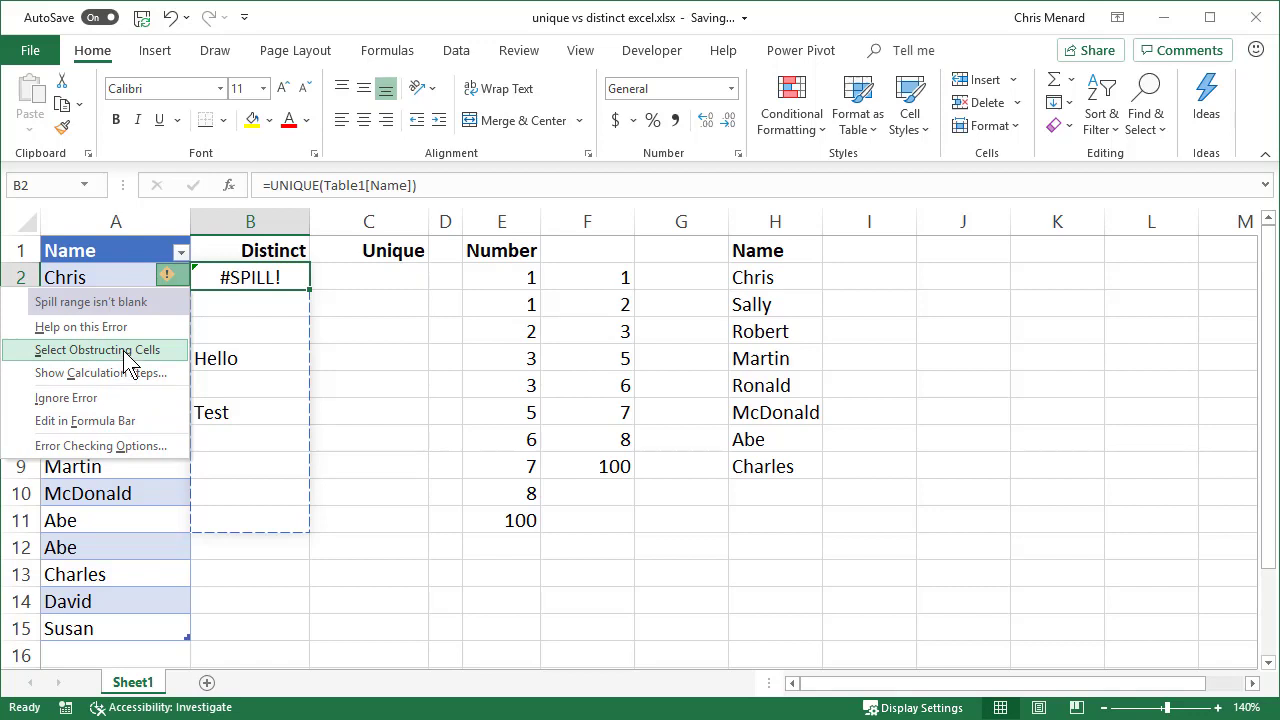
click(123, 352)
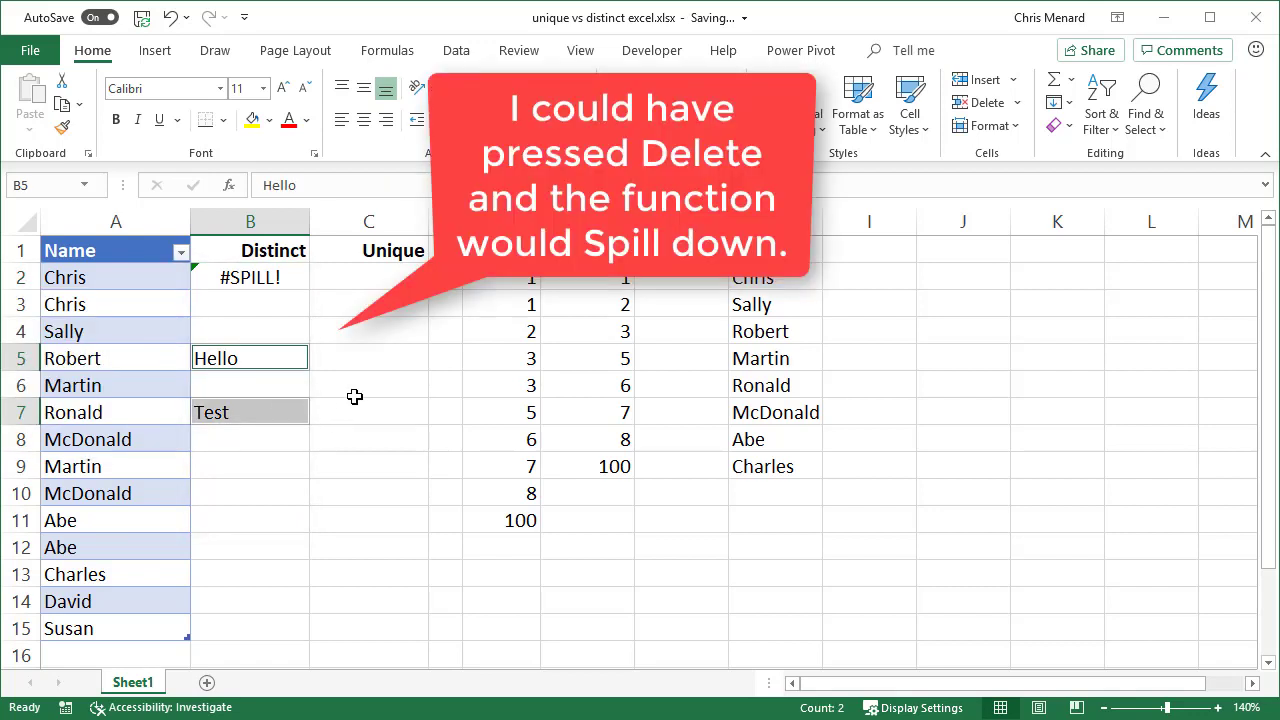
key(ctrl+x)
click(792, 547)
Move Hello from B5 to J5 and Test from B7 to J6 to clear the spill range
click(270, 358)
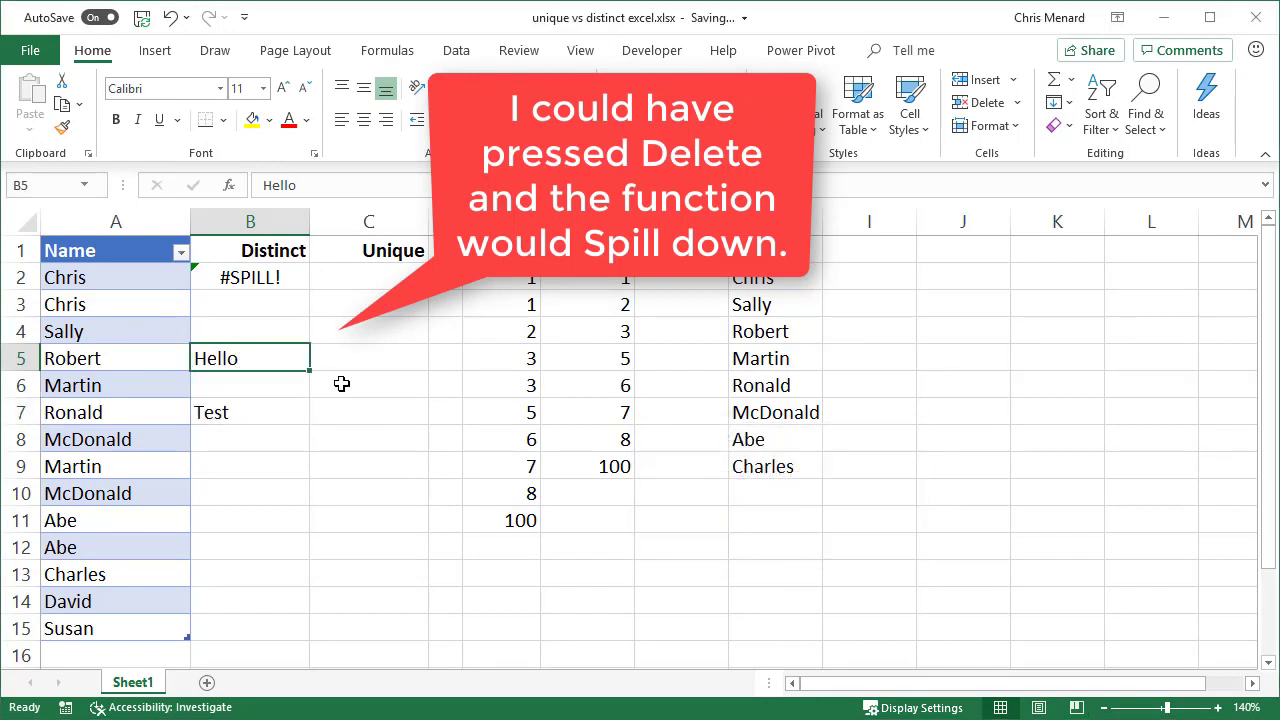
key(ctrl+x)
click(950, 362)
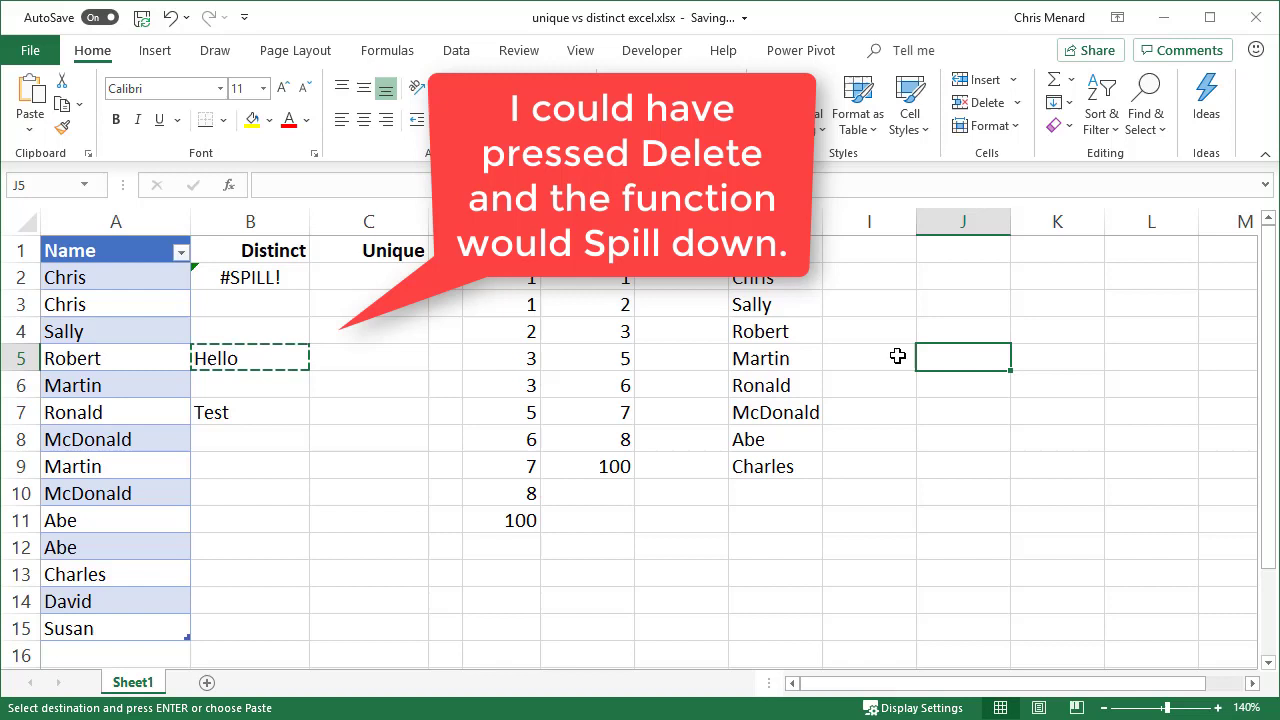
key(Return)
click(277, 420)
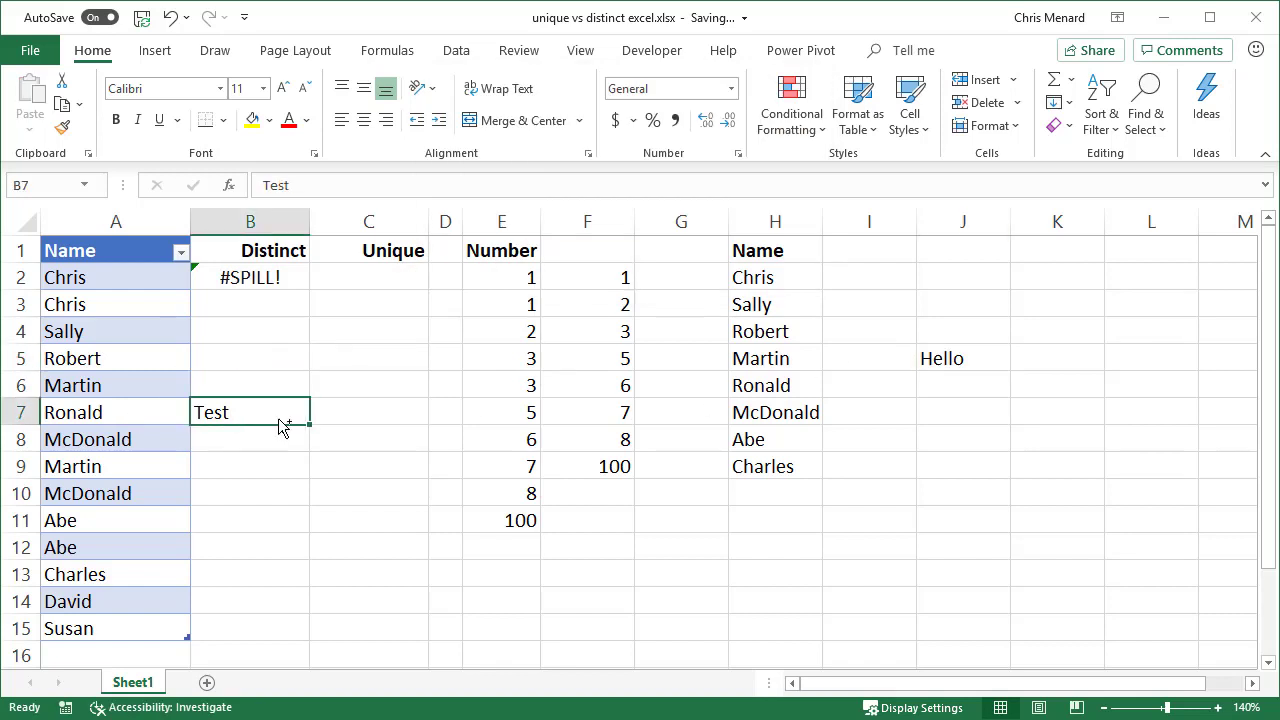
key(ctrl+x)
click(955, 388)
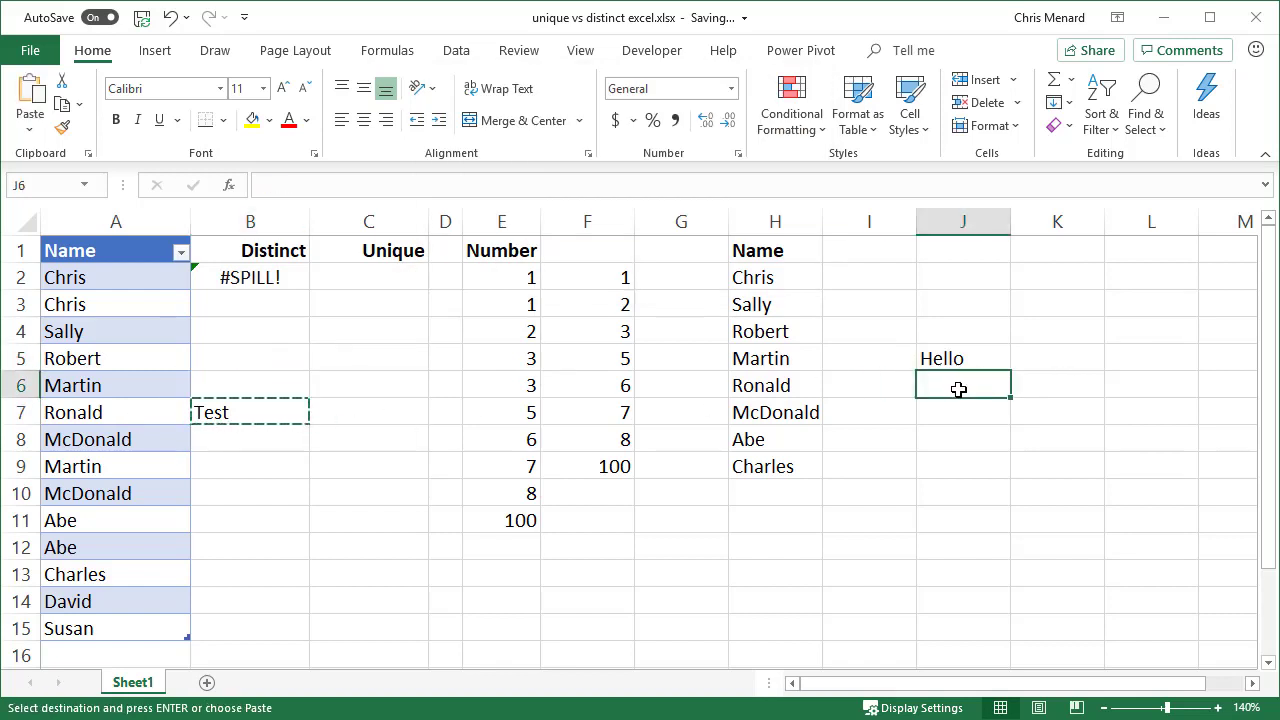
key(Return)
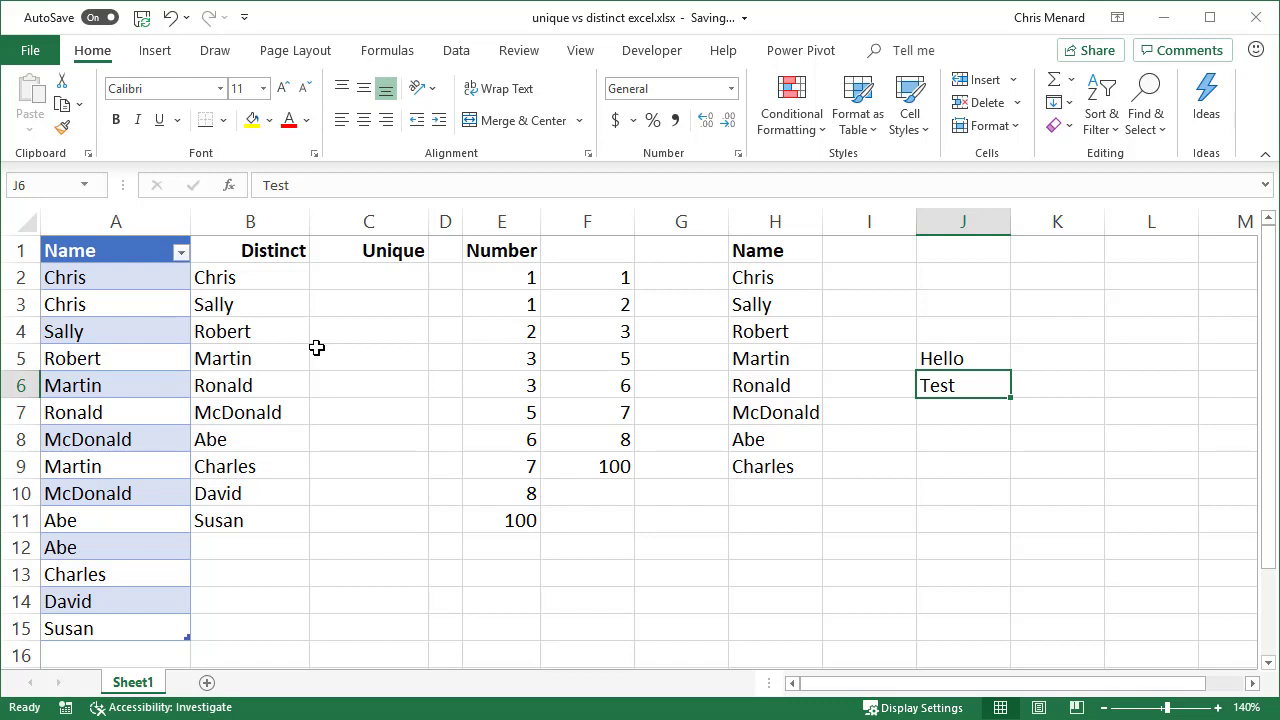
Enter =UNIQUE(Table1[Name],,TRUE) in C2 under Unique to list only the names that occur once
click(255, 280)
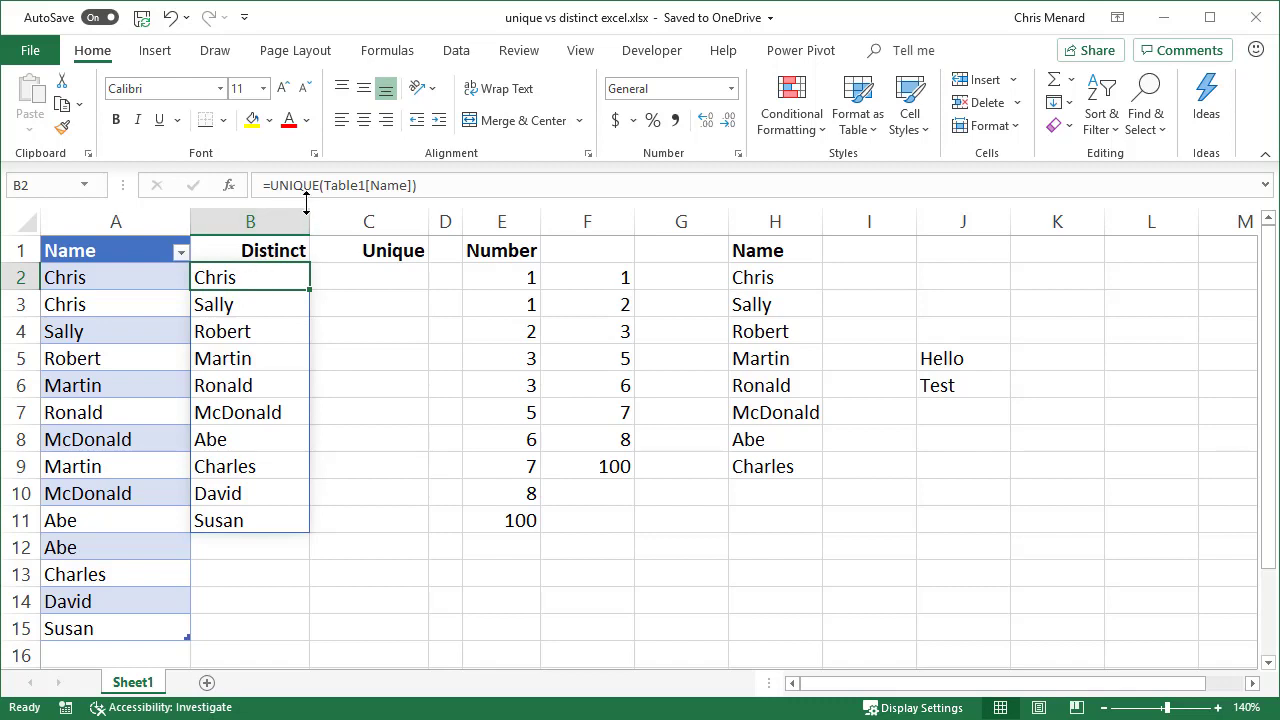
click(349, 276)
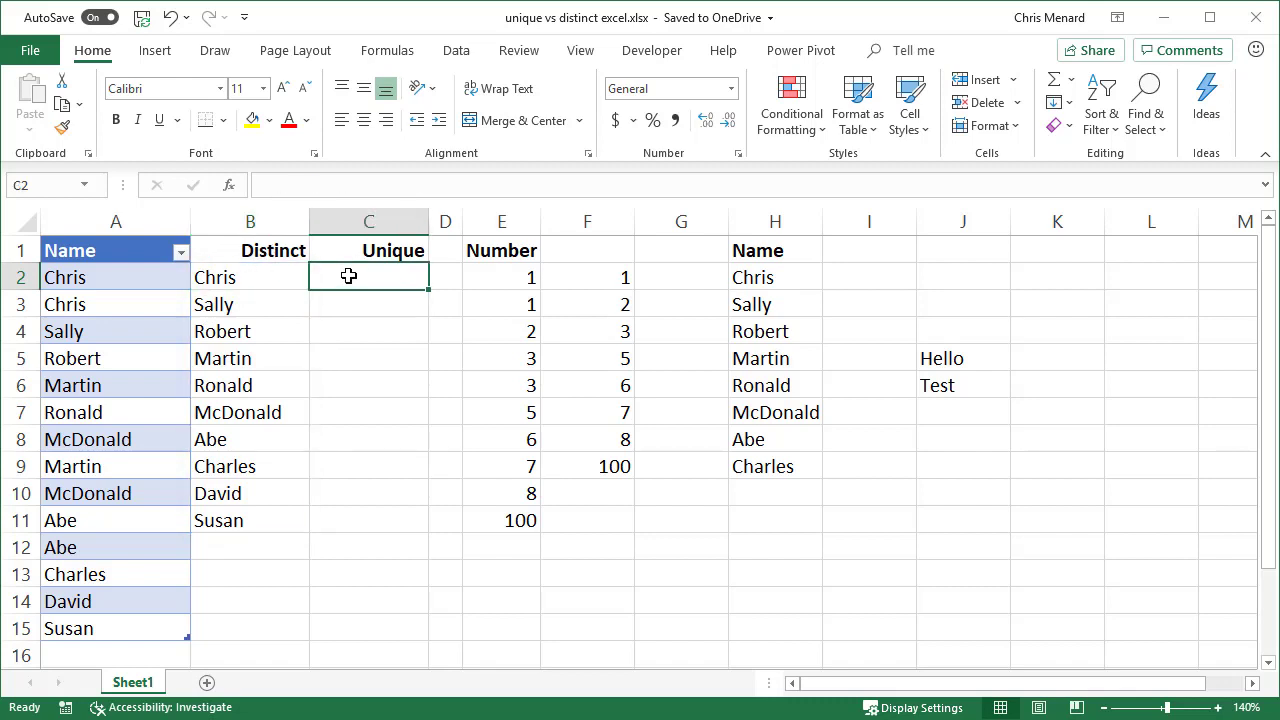
text(=uniq)
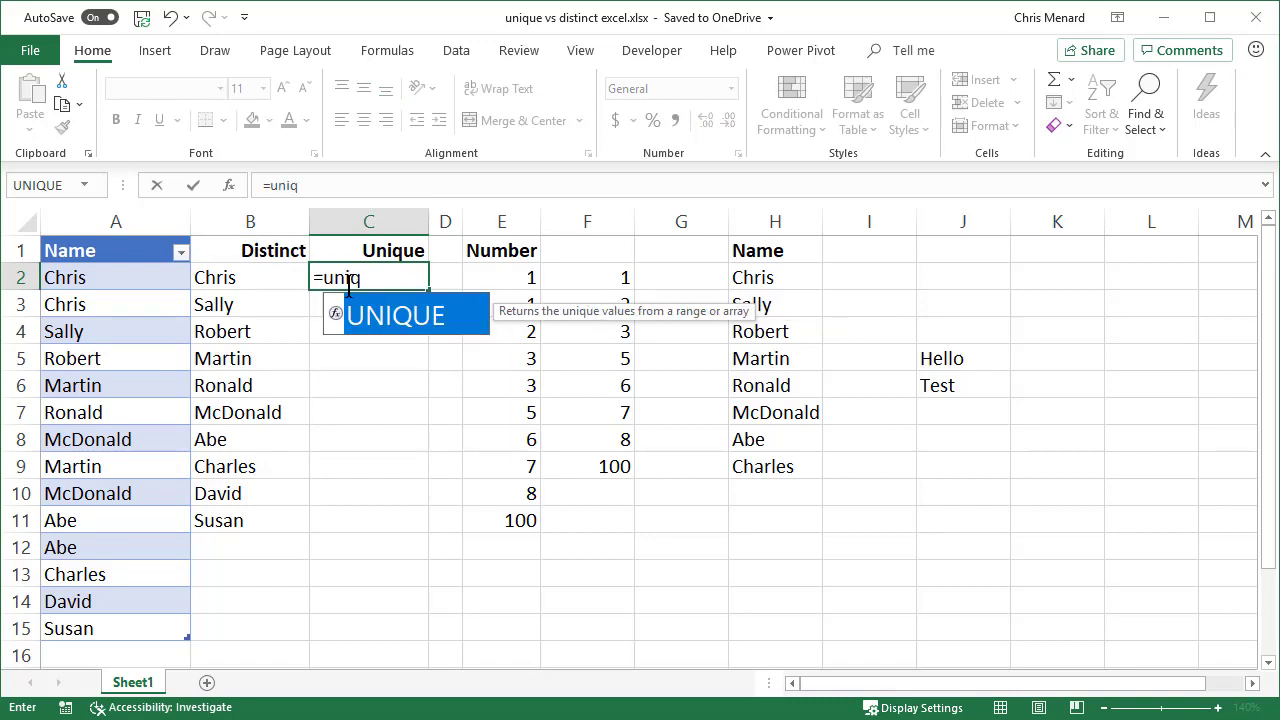
key(Tab)
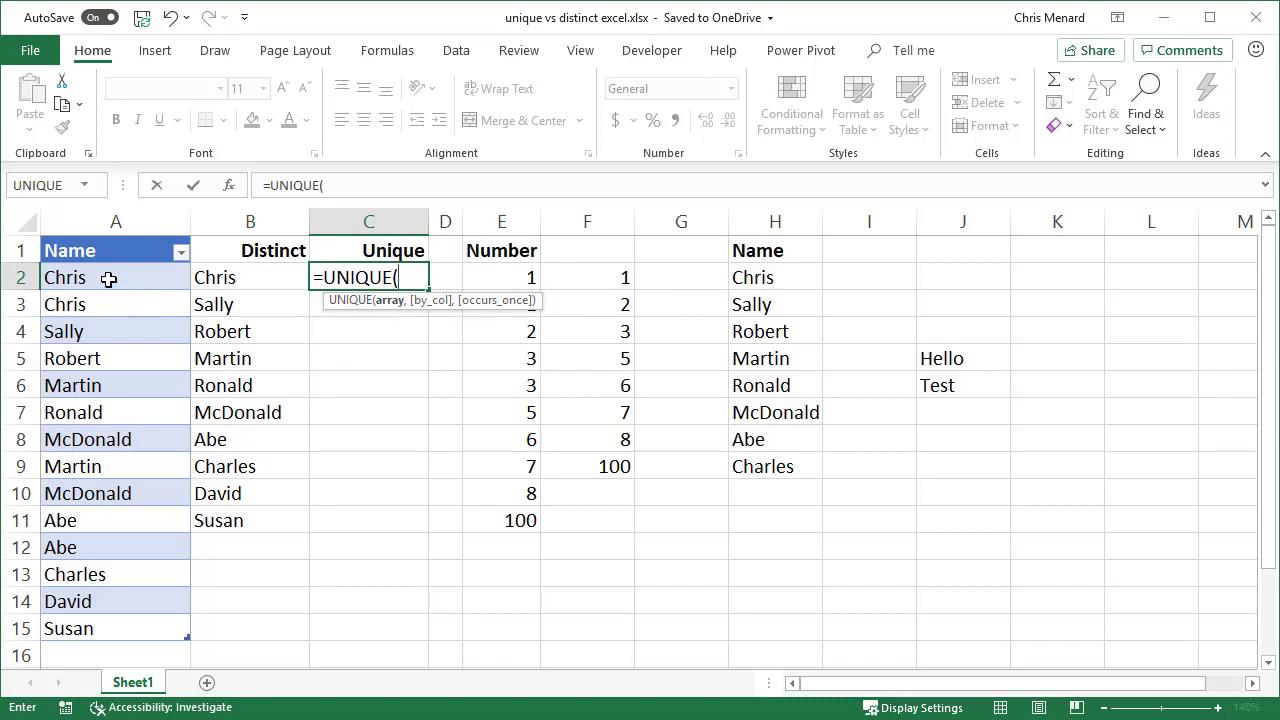
drag(108, 279, 79, 637)
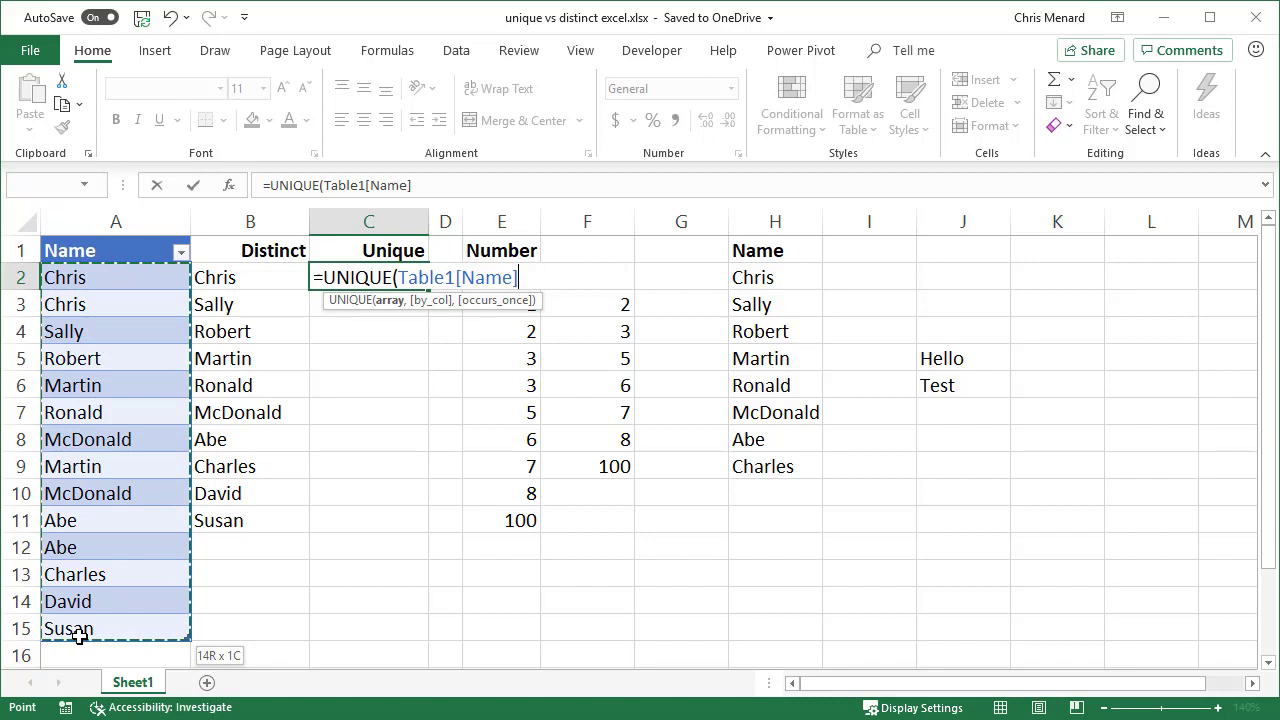
text(,)
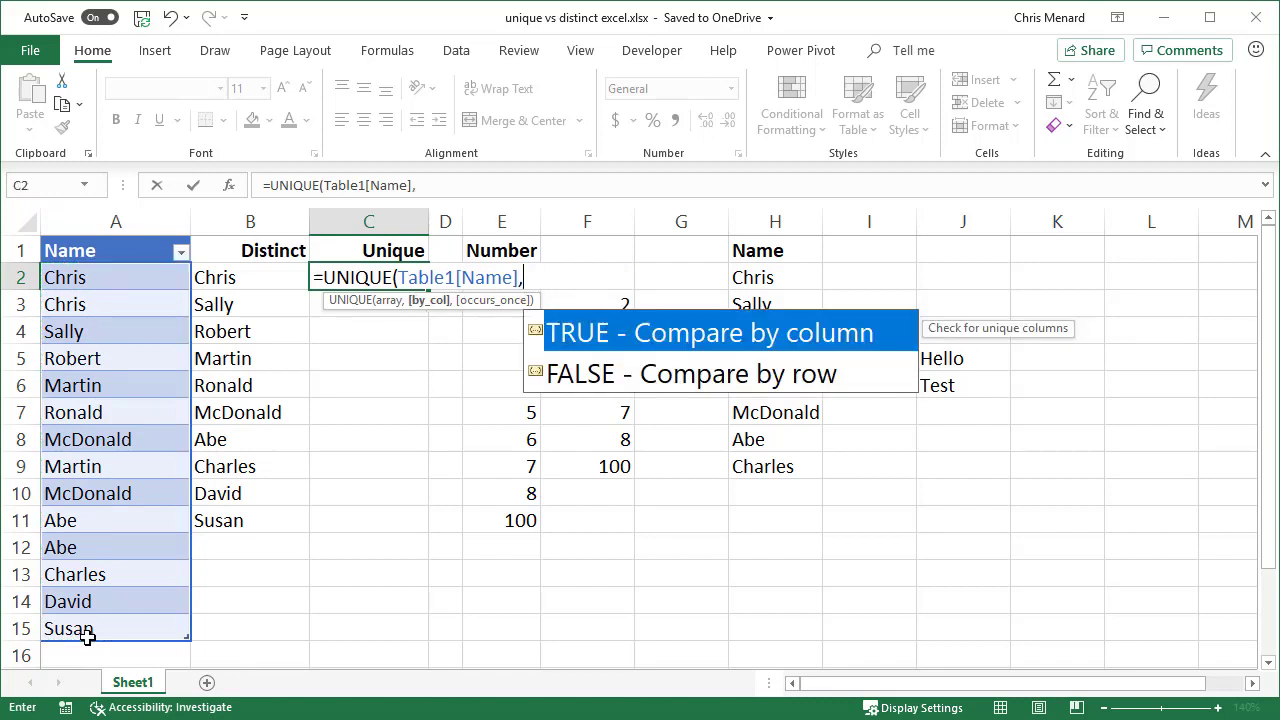
text(,)
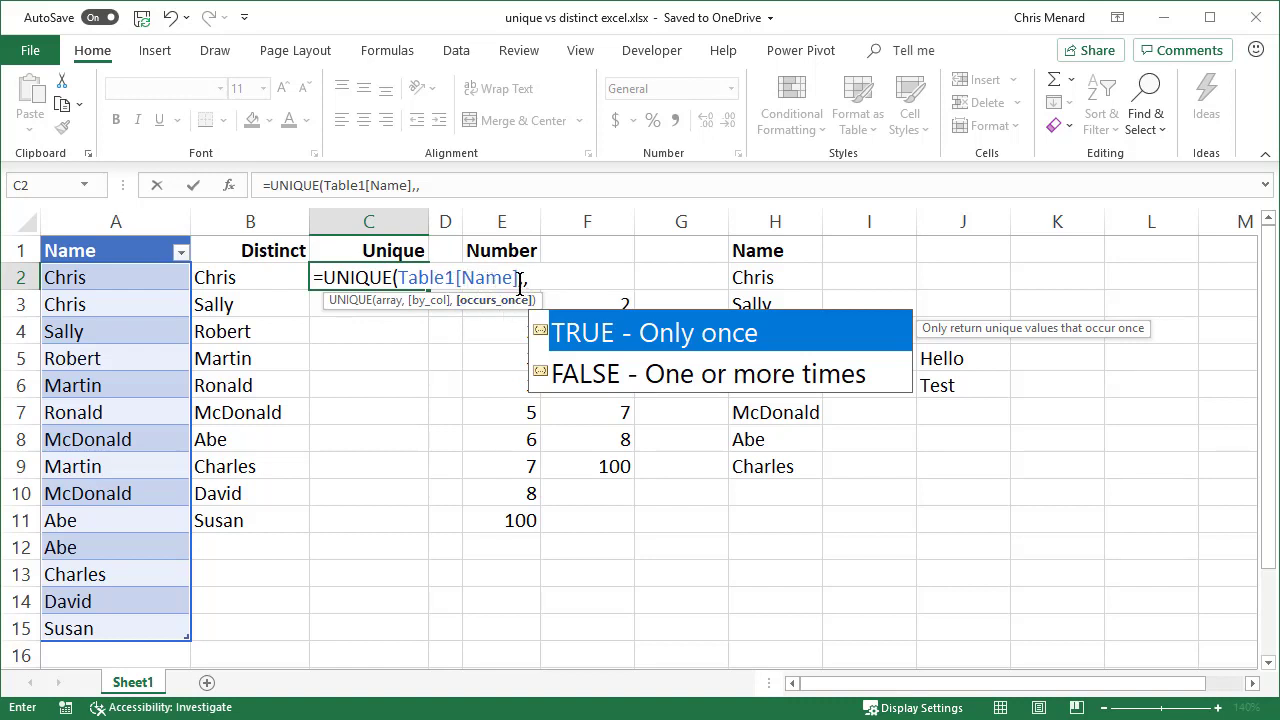
double_click(676, 337)
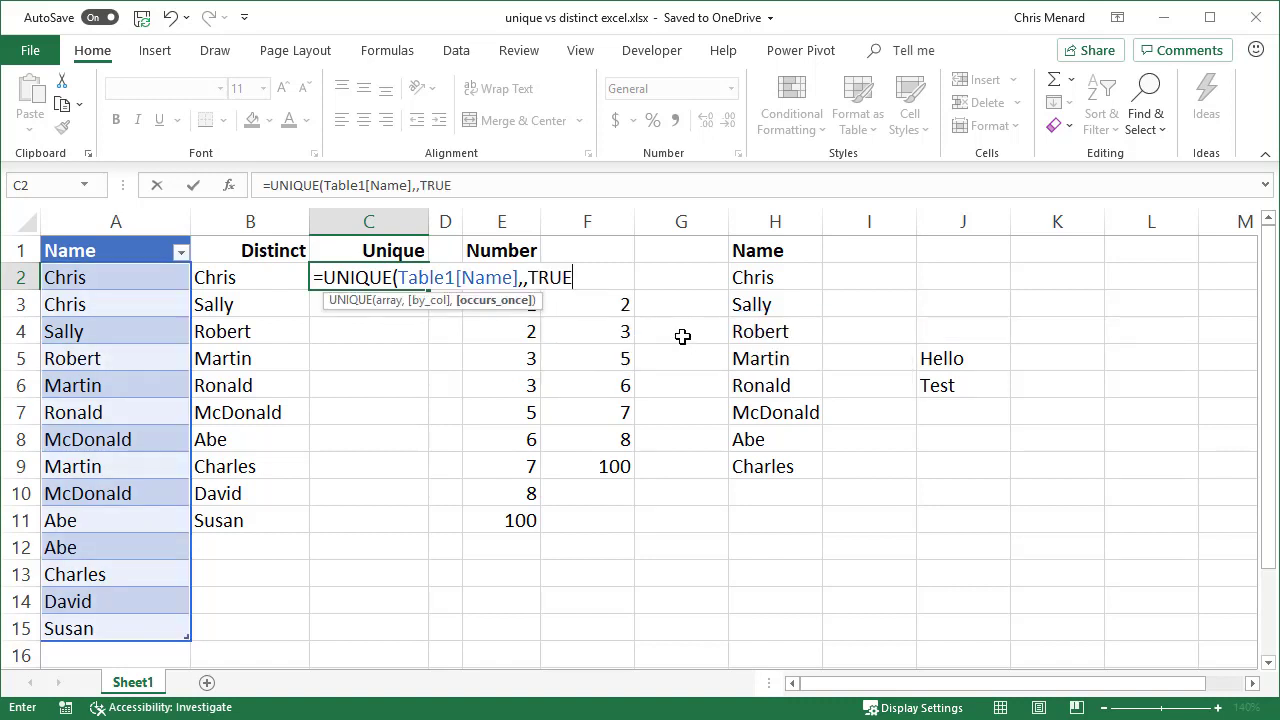
text())
key(Return)
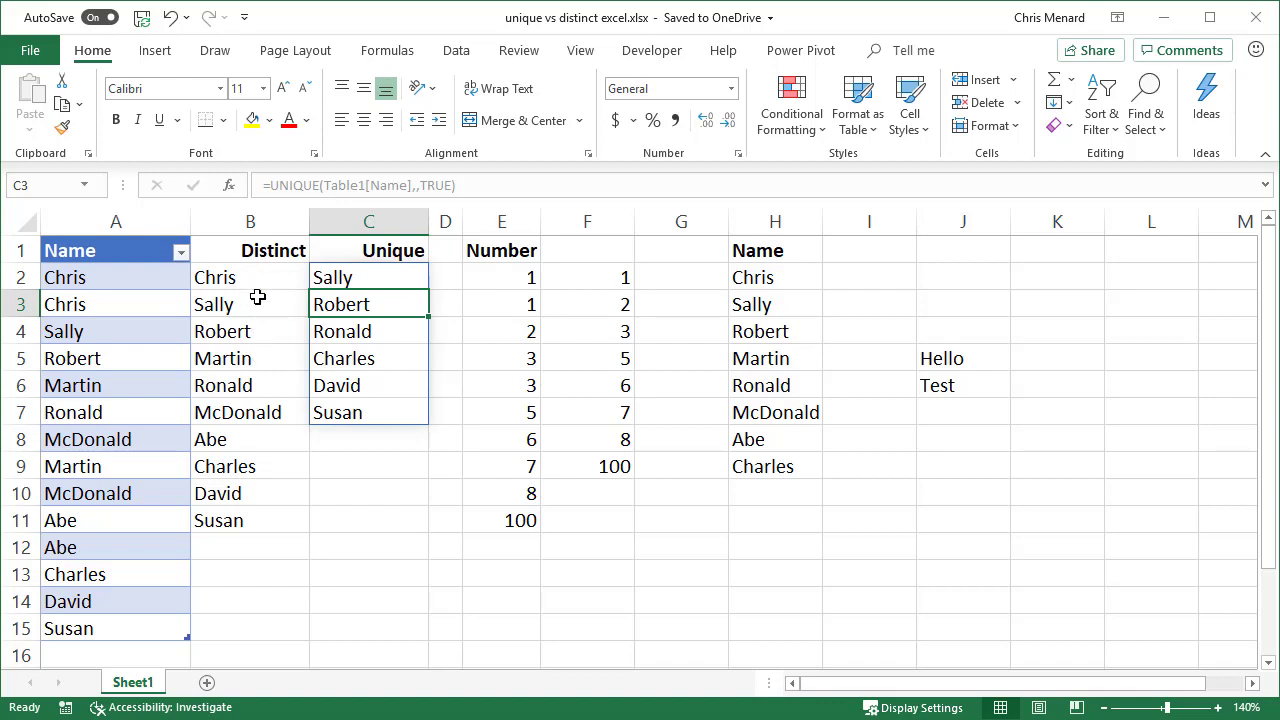
Compare the Distinct and Unique columns by examining their headings and the formulas in B2 and C2
click(251, 277)
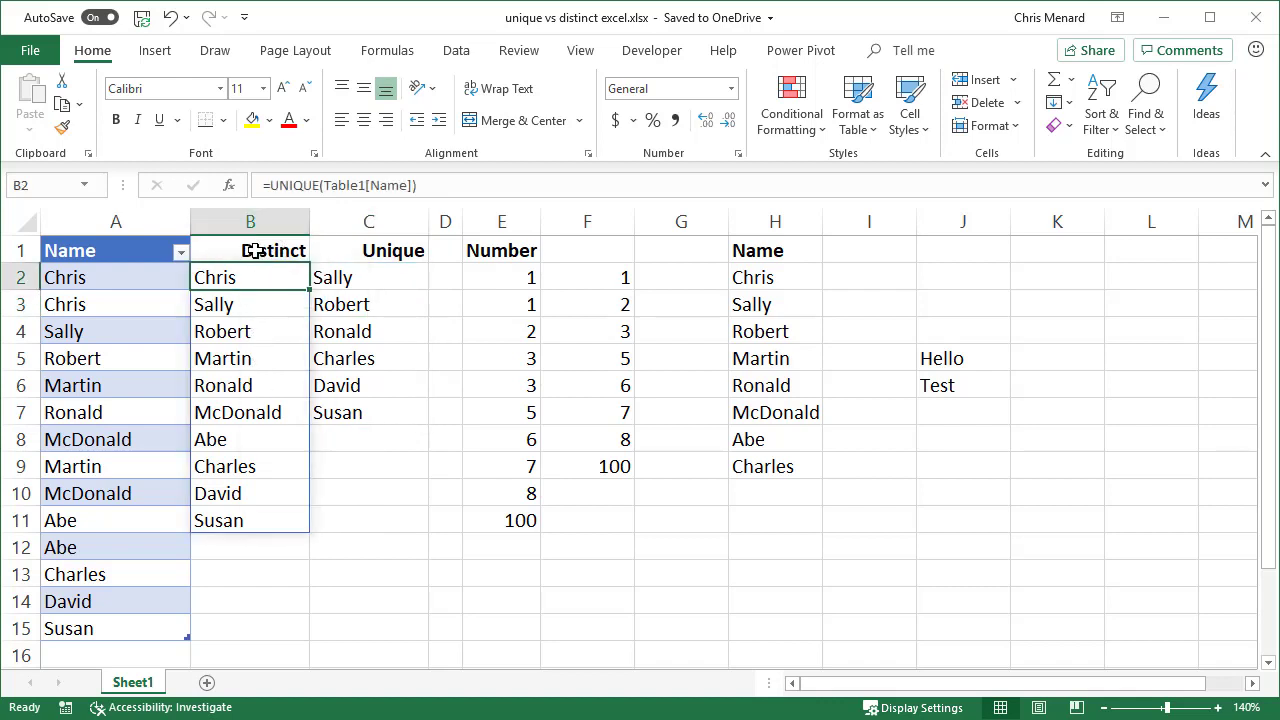
click(252, 250)
click(348, 251)
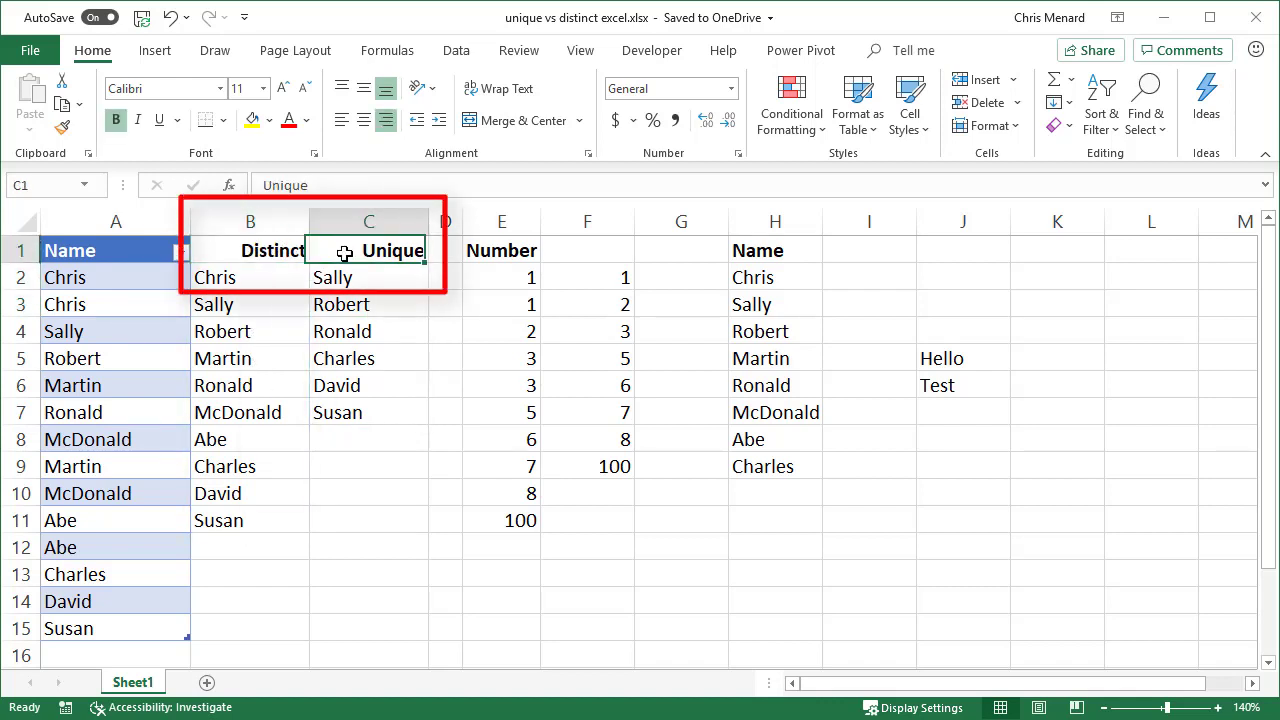
click(362, 282)
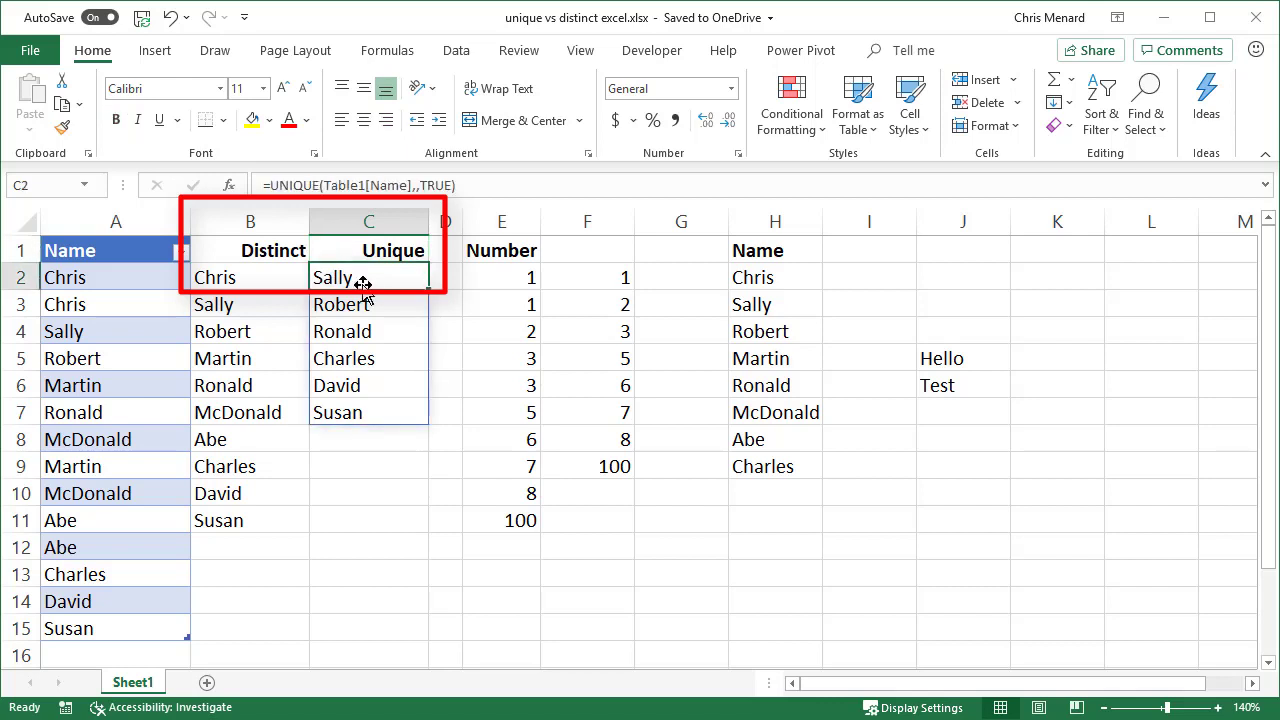